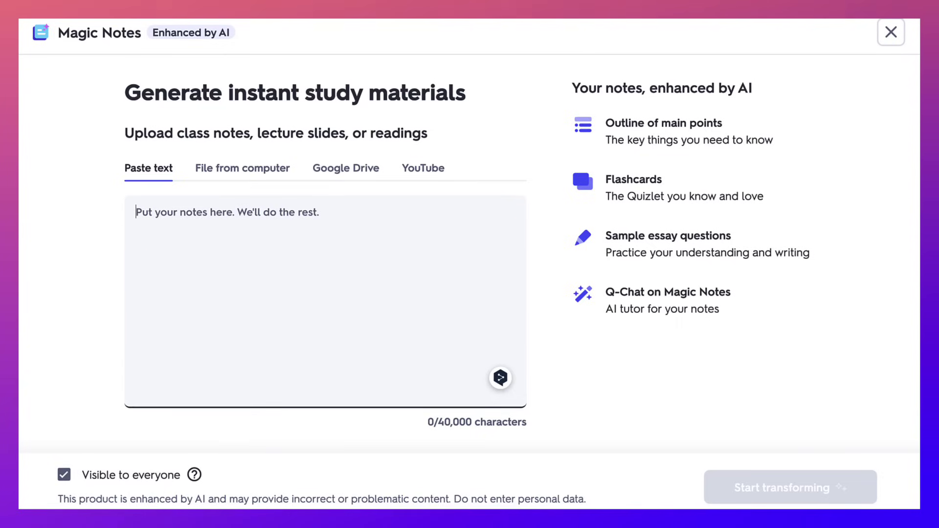
Paste the MMVC24 conference overview YouTube link into Magic Notes and start the transformation.
click(422, 168)
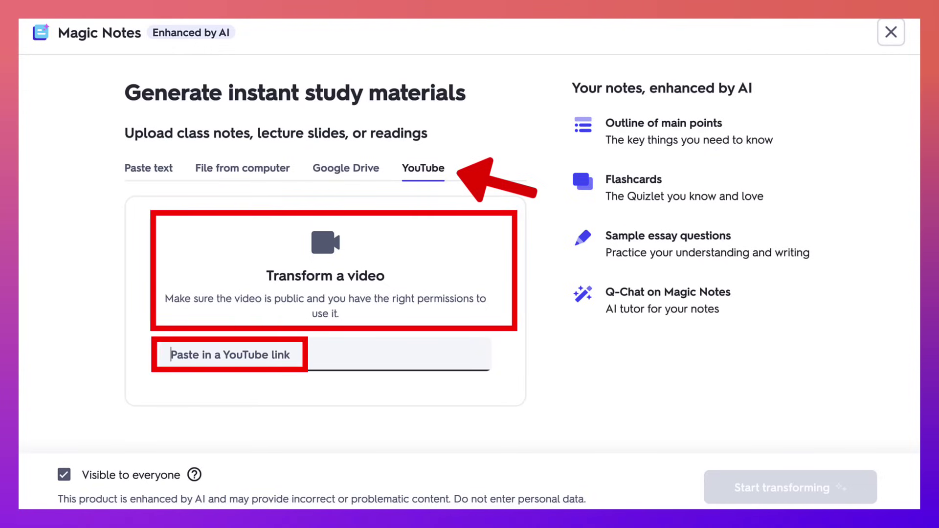
key(ctrl+v)
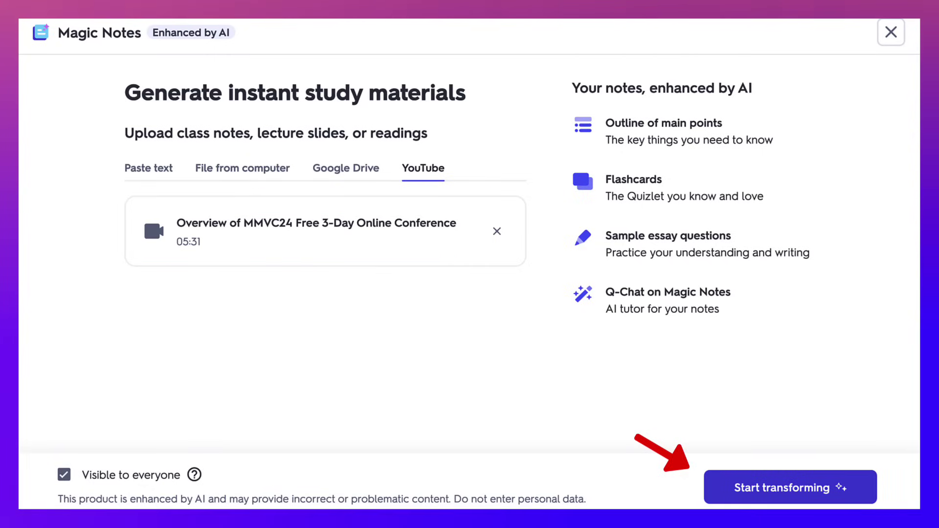
click(790, 487)
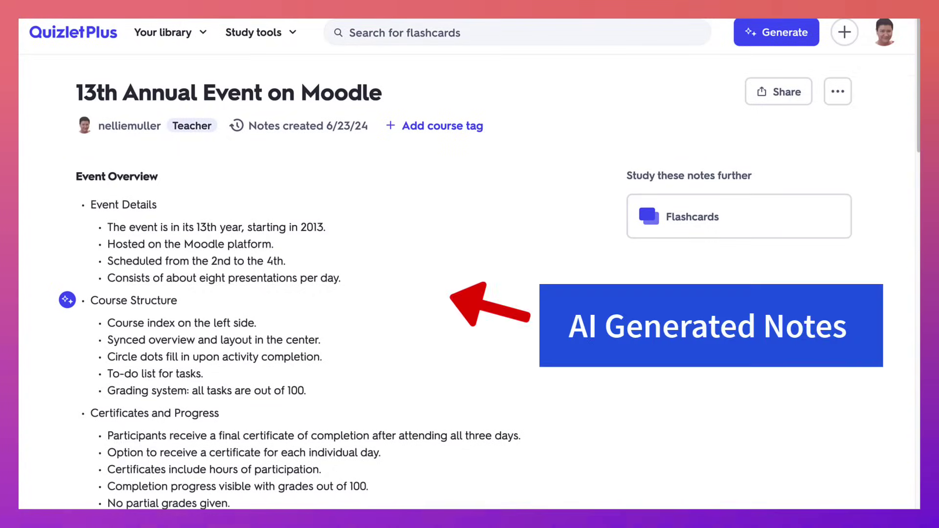
scroll(293, 294, down, 1)
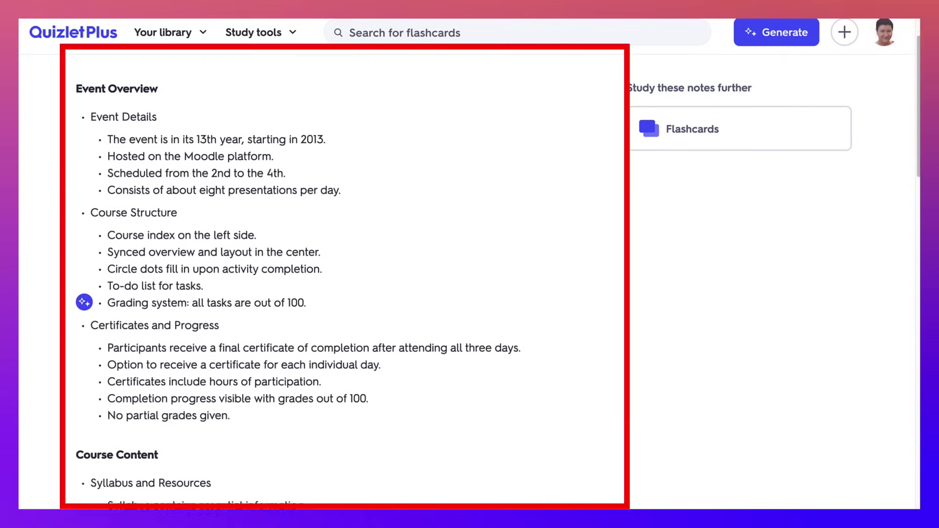
scroll(293, 294, down, 2)
scroll(294, 294, down, 2)
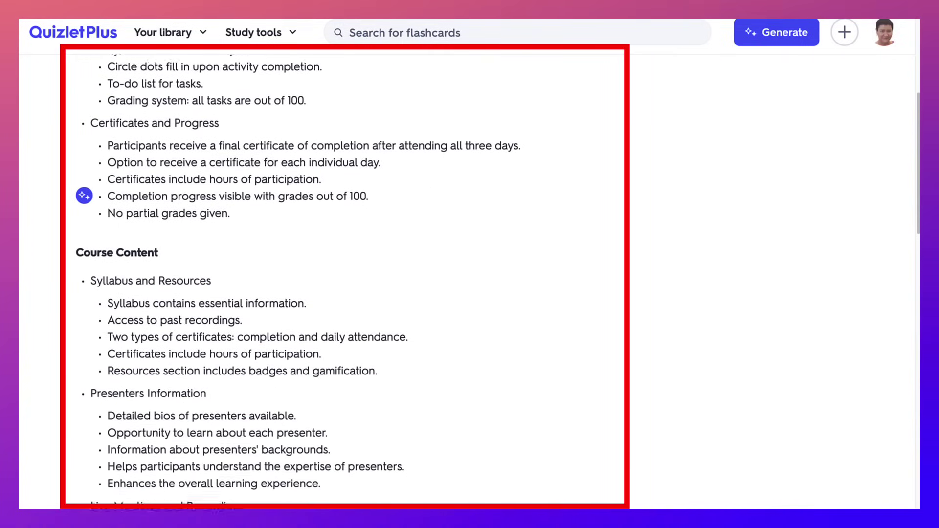
scroll(293, 293, down, 2)
scroll(294, 294, down, 2)
scroll(294, 294, down, 2)
scroll(293, 293, down, 2)
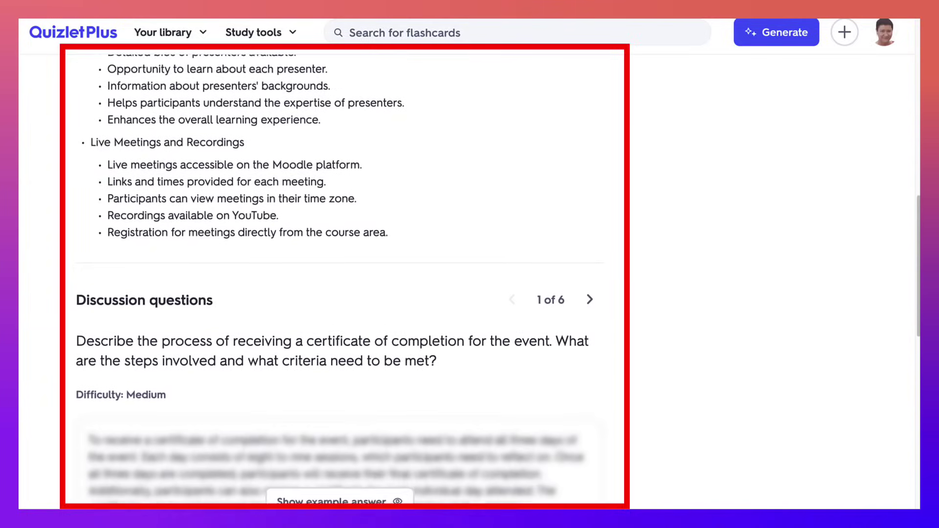
scroll(294, 294, down, 1)
scroll(293, 294, down, 1)
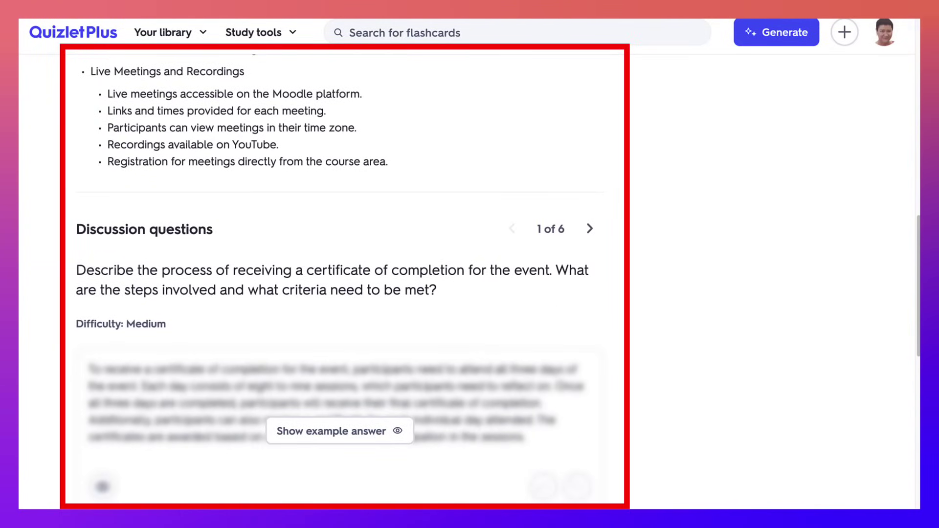
scroll(293, 293, down, 1)
scroll(294, 294, down, 2)
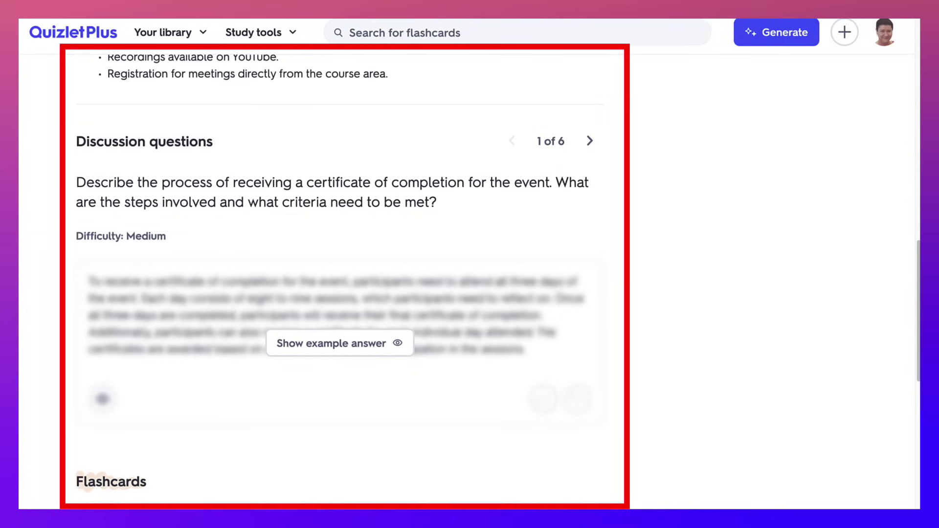
scroll(294, 294, down, 3)
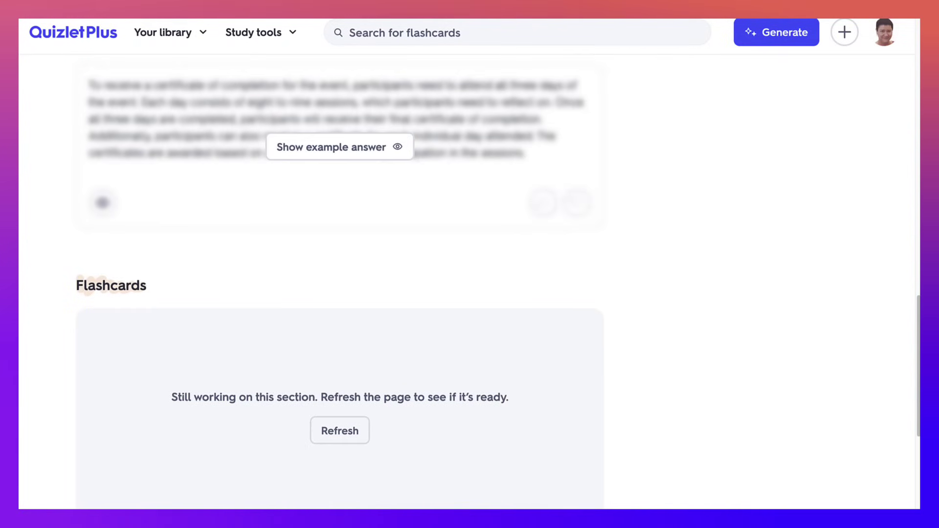
Refresh the Flashcards section to check whether the generated cards are ready.
click(339, 430)
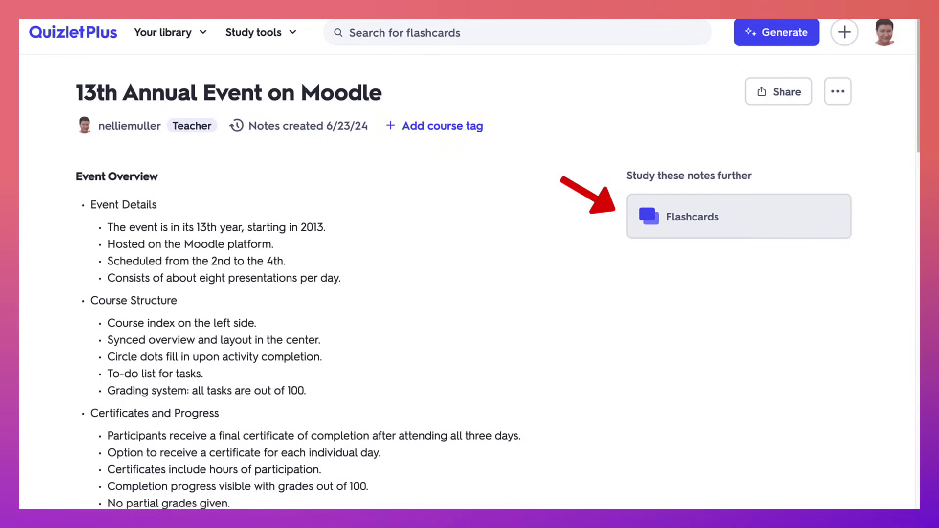
Open the generated flashcards and step through to the Overview and Layout card.
click(739, 217)
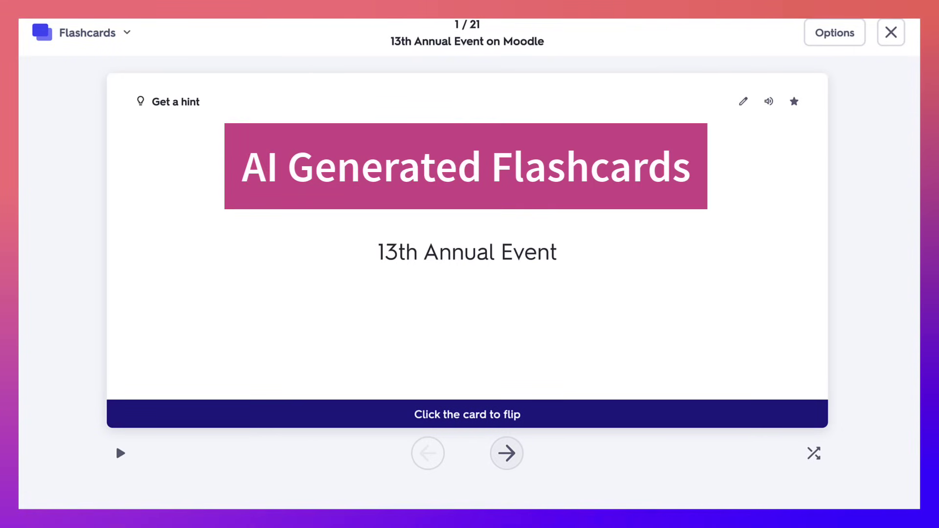
click(506, 454)
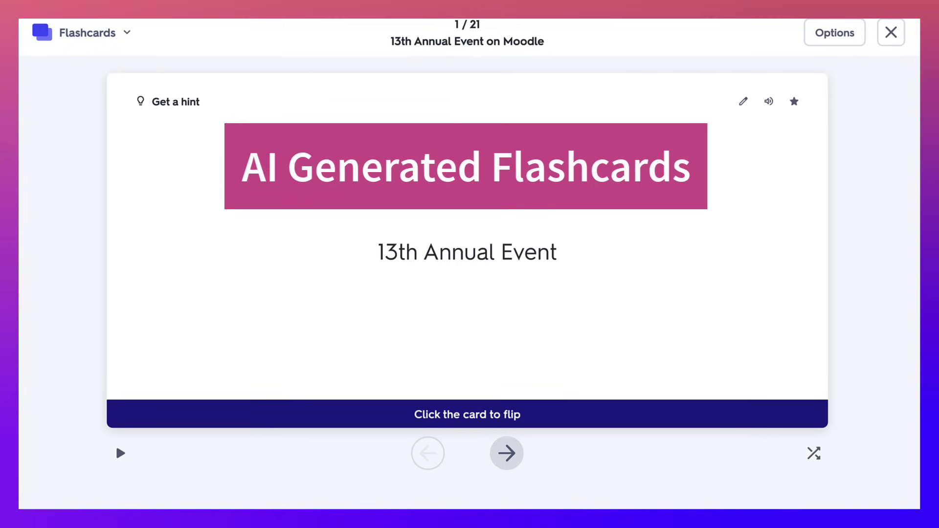
click(506, 454)
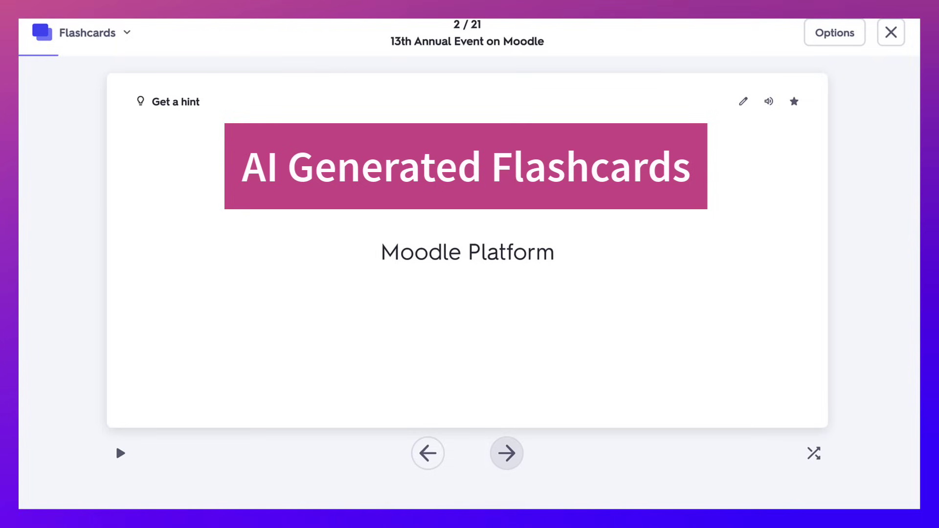
click(506, 453)
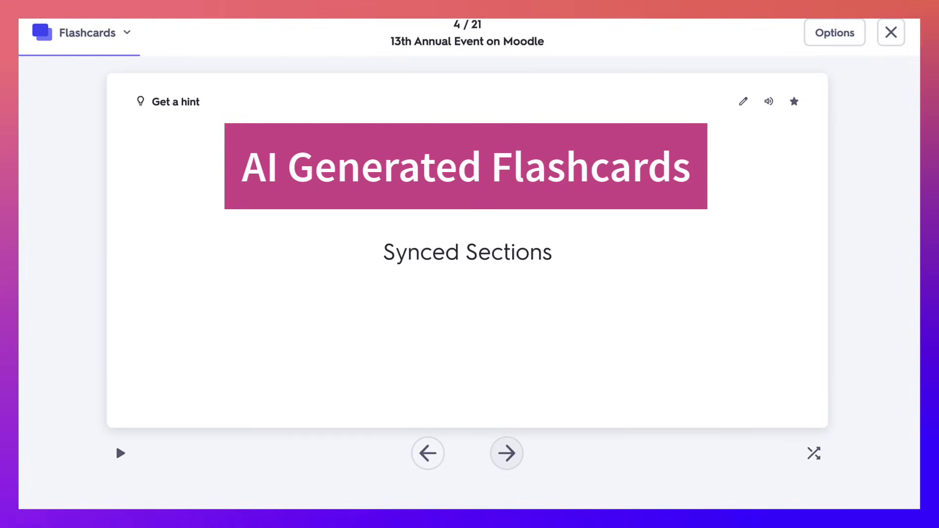
click(506, 453)
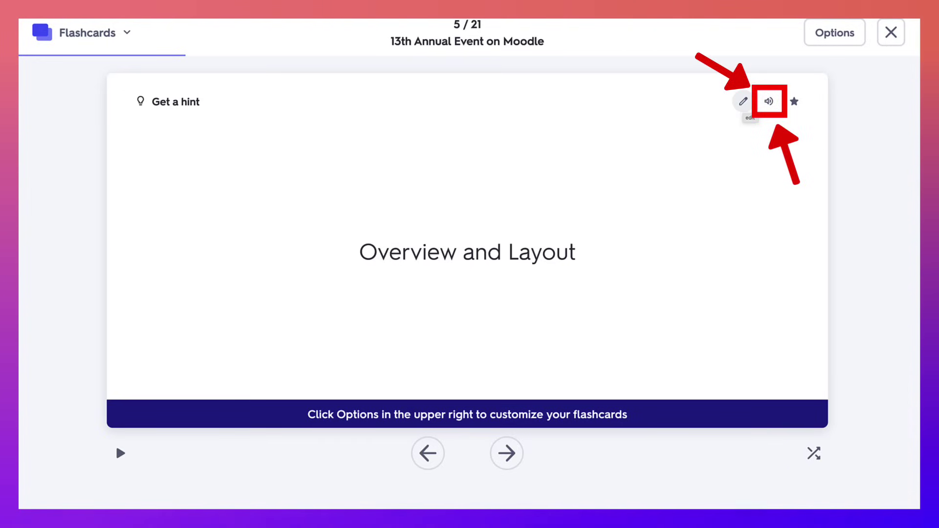
Cancel an edit of the card, advance to Circle Dots, and toggle auto-play on and off.
click(742, 101)
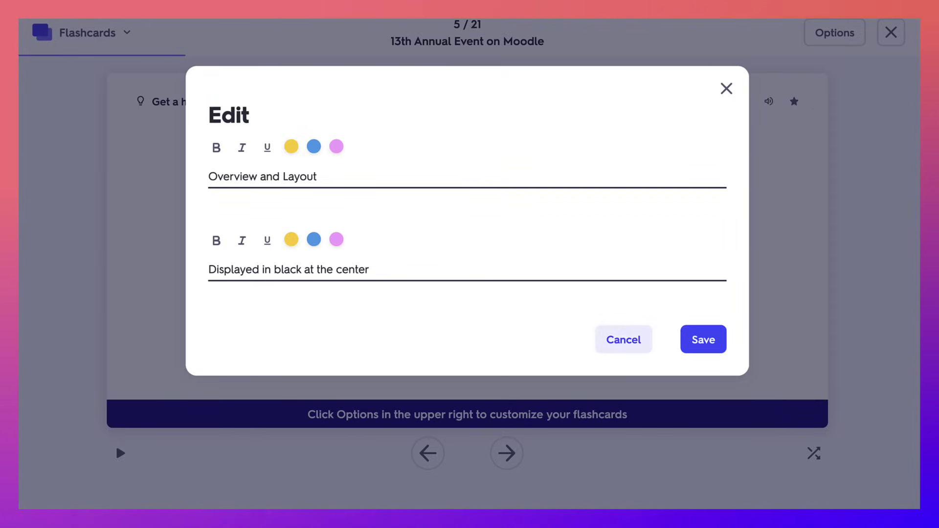
click(624, 340)
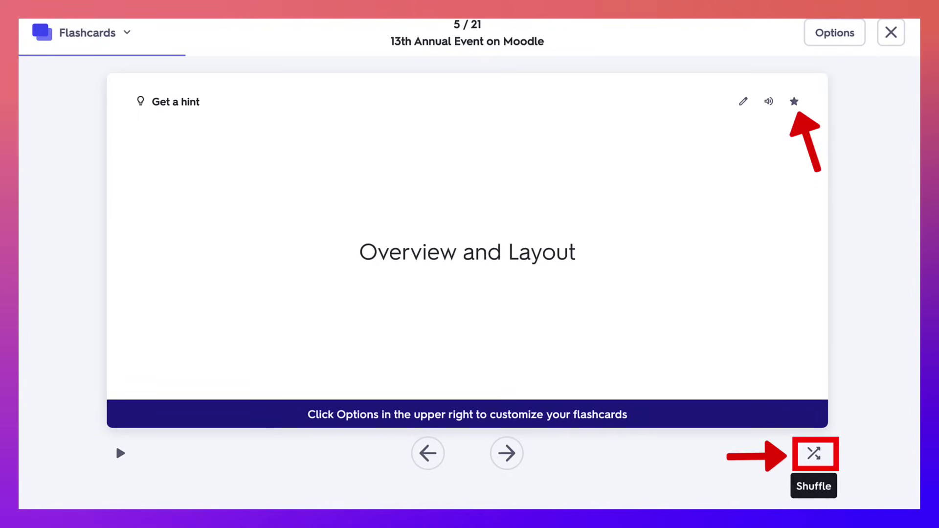
click(506, 454)
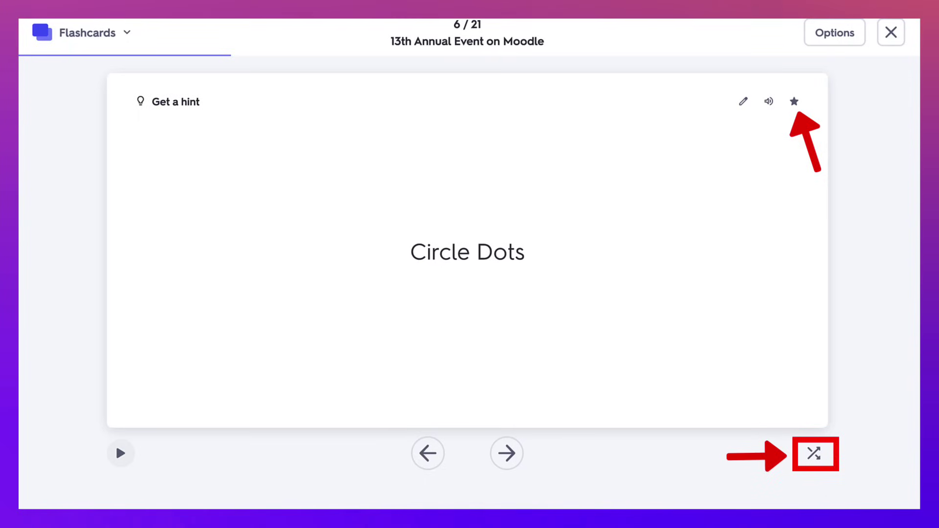
click(120, 454)
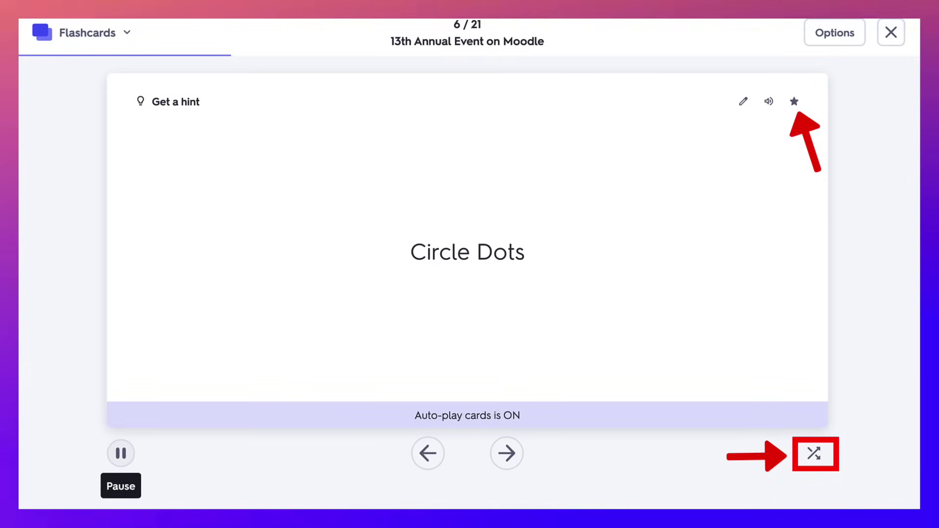
click(120, 453)
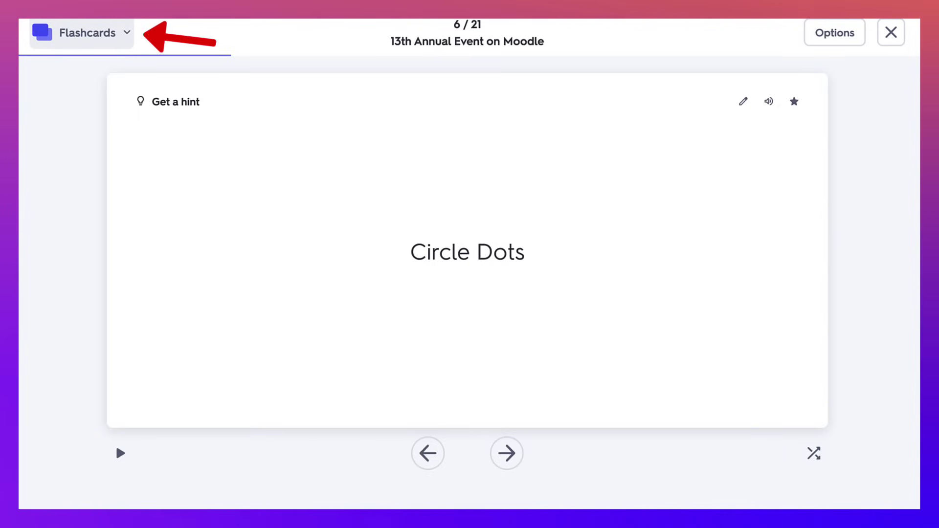
click(82, 32)
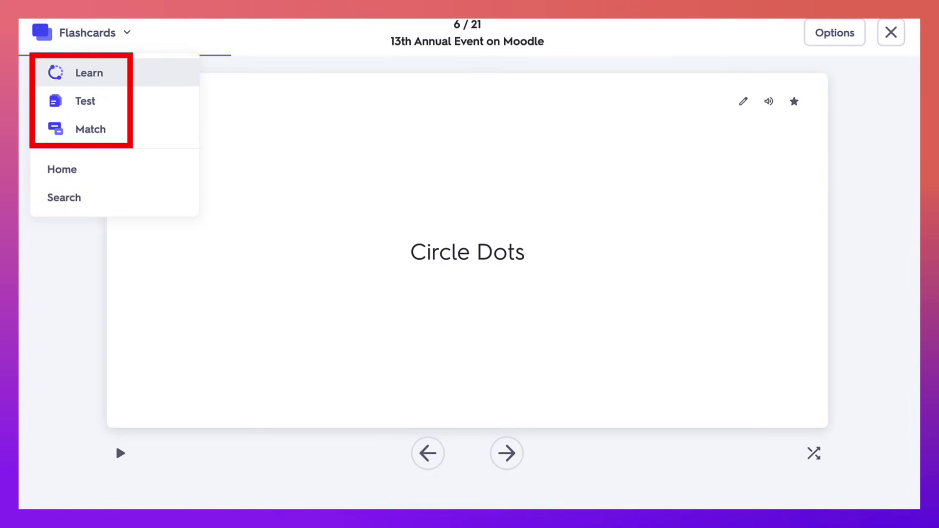
Switch to Learn mode and answer 13th Annual Event, Moodle Platform and Course Index.
click(89, 73)
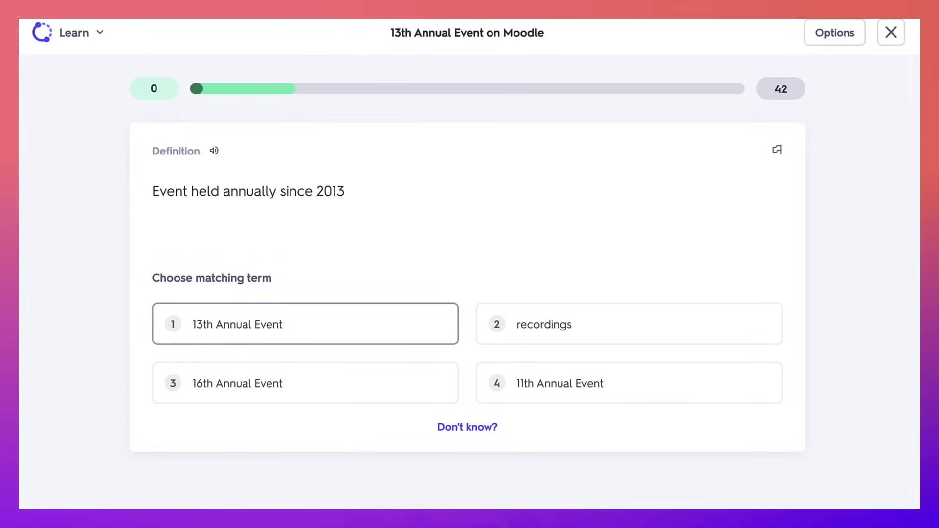
key(1)
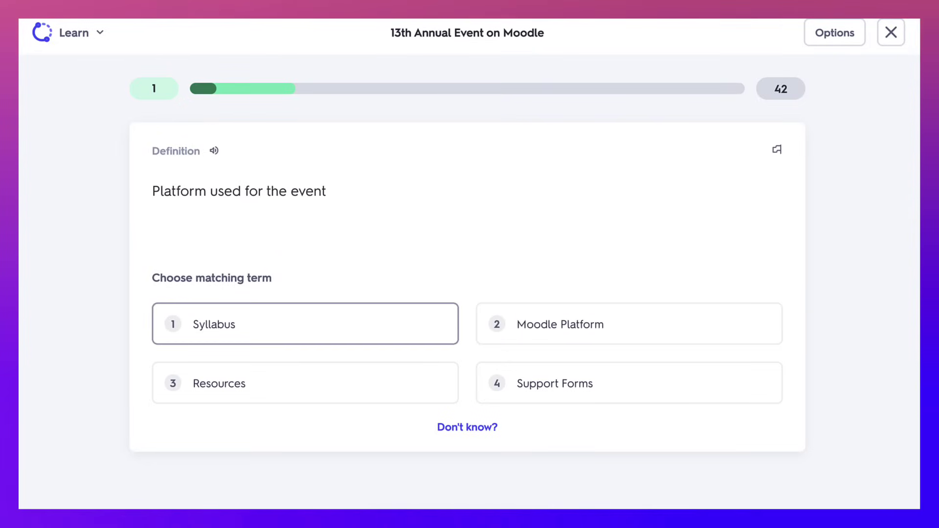
key(2)
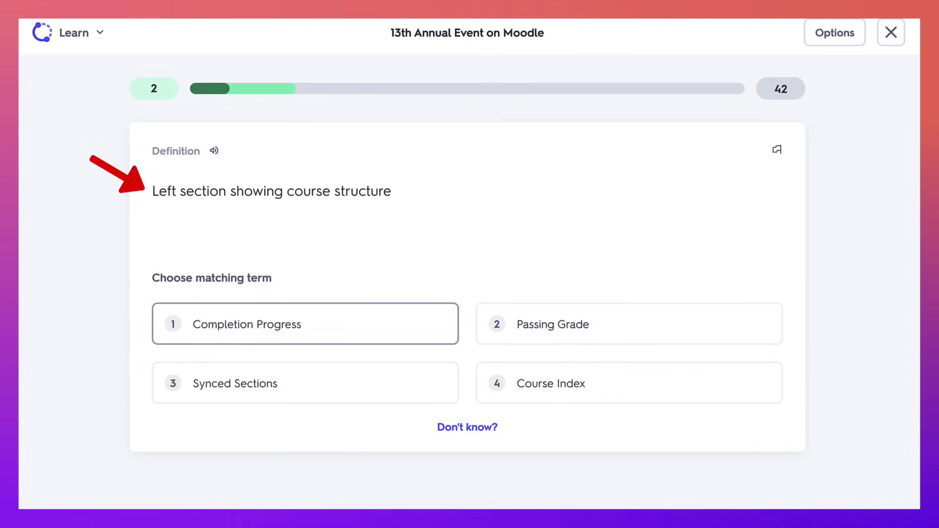
key(Tab)
key(Tab)
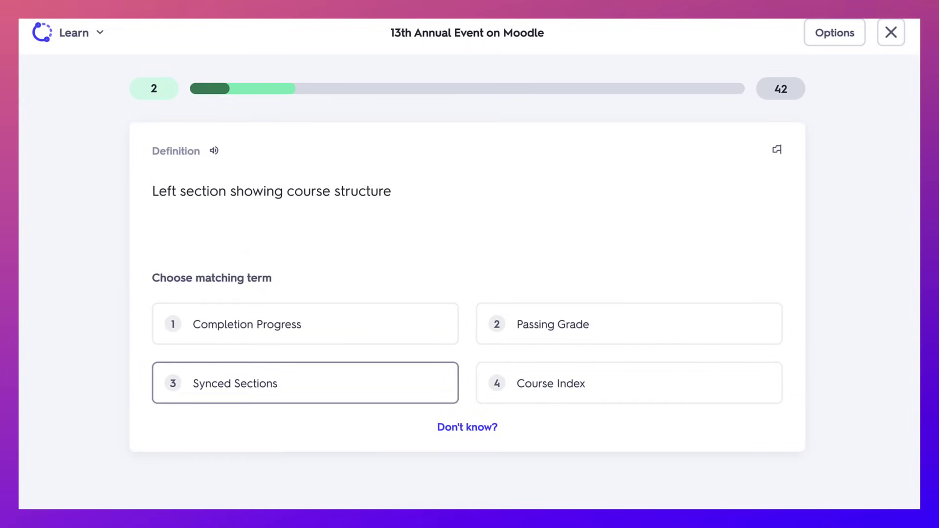
key(Tab)
key(Return)
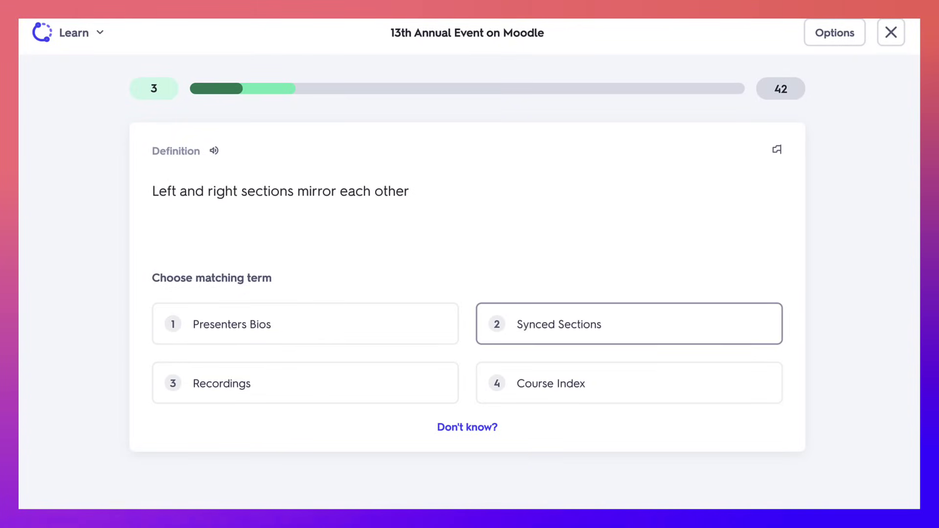
Answer Synced Sections, Resources and the activity-completion question, then list the study modes.
key(2)
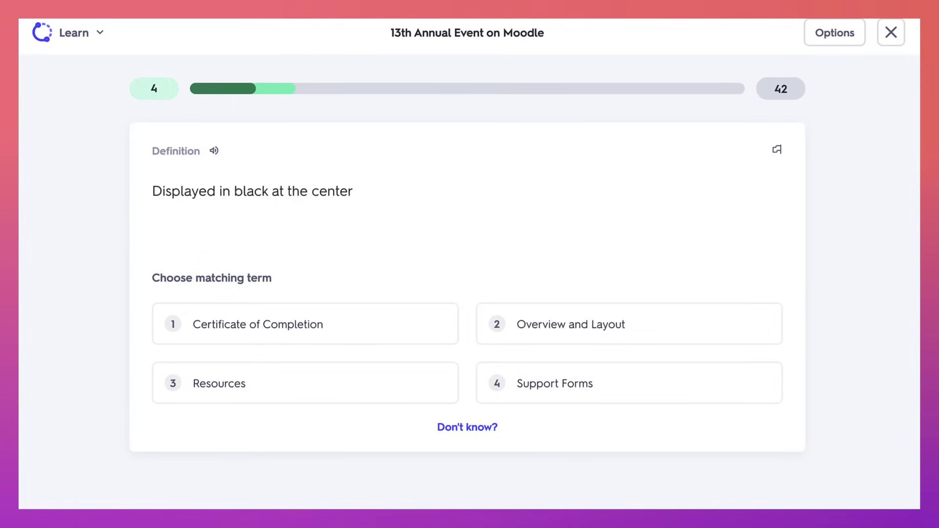
key(3)
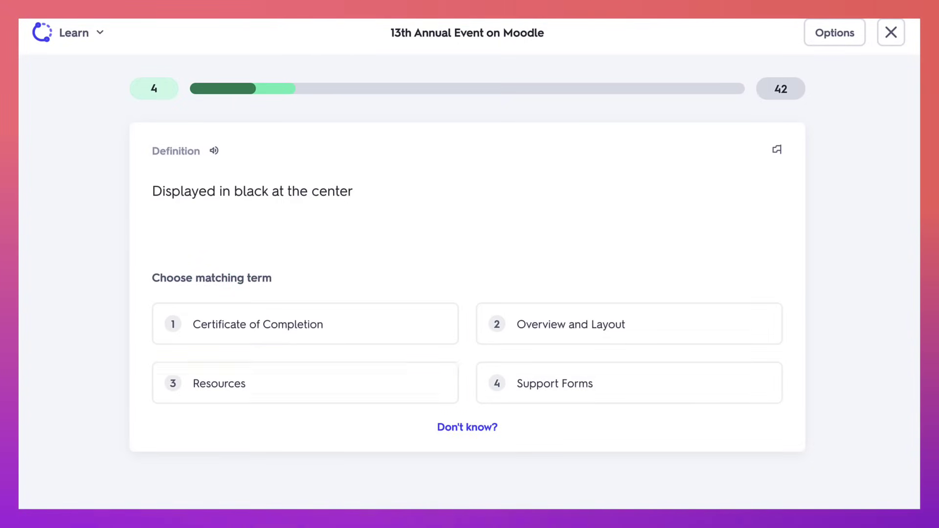
key(Tab)
key(Tab)
key(shift+Tab)
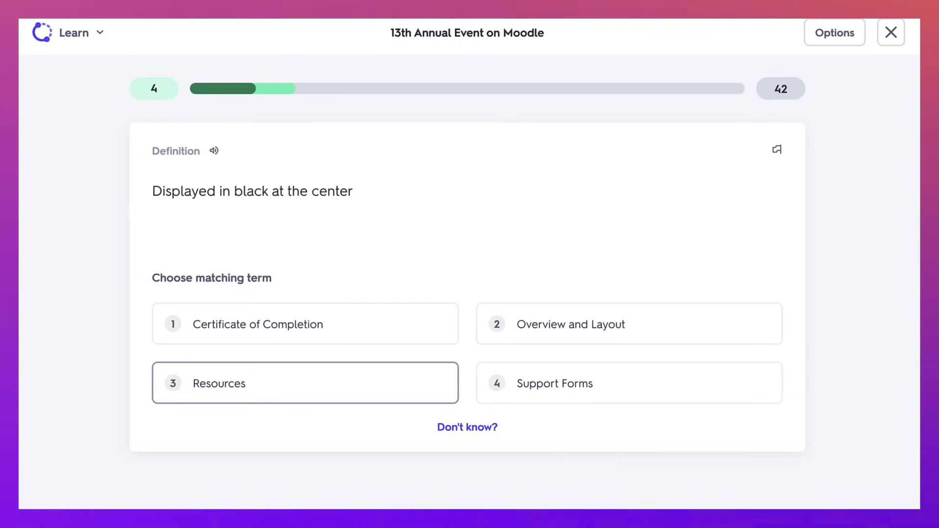
key(Return)
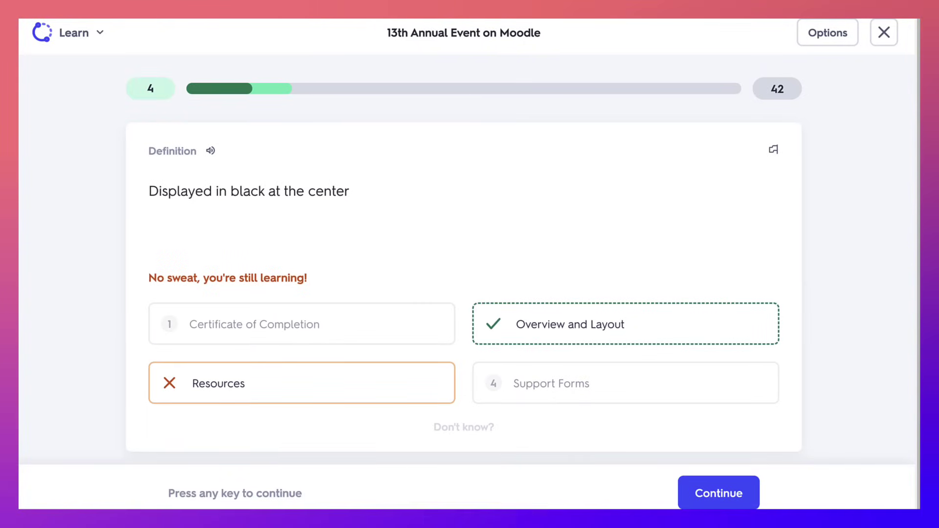
key(Return)
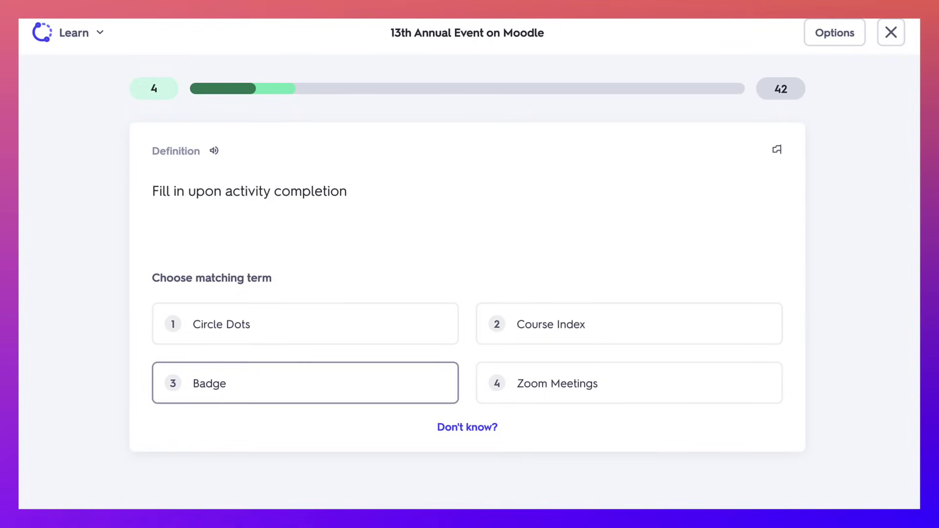
key(Tab)
key(Tab)
key(Return)
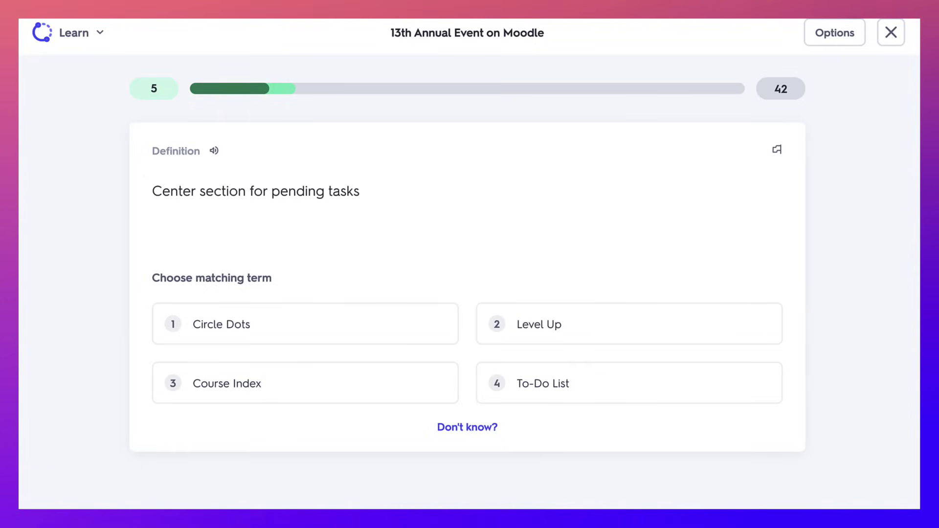
key(Tab)
key(Tab)
key(Tab)
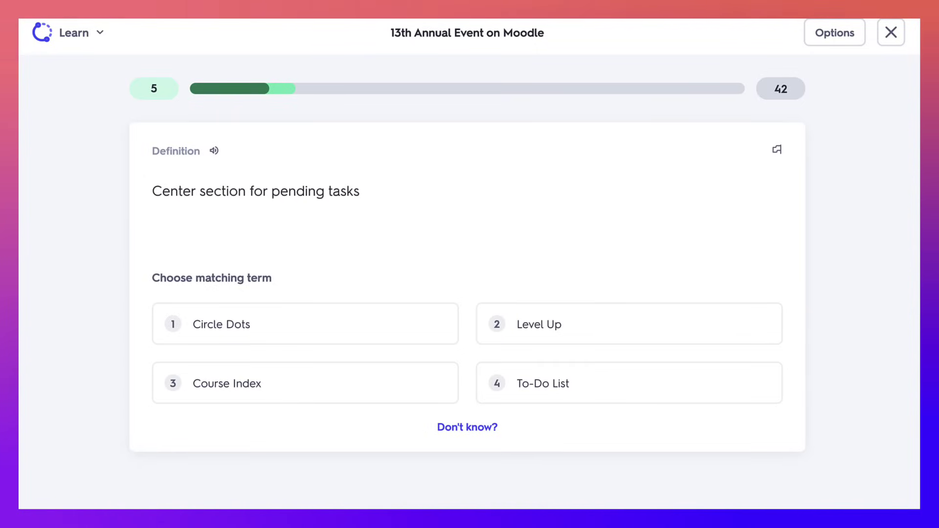
click(68, 33)
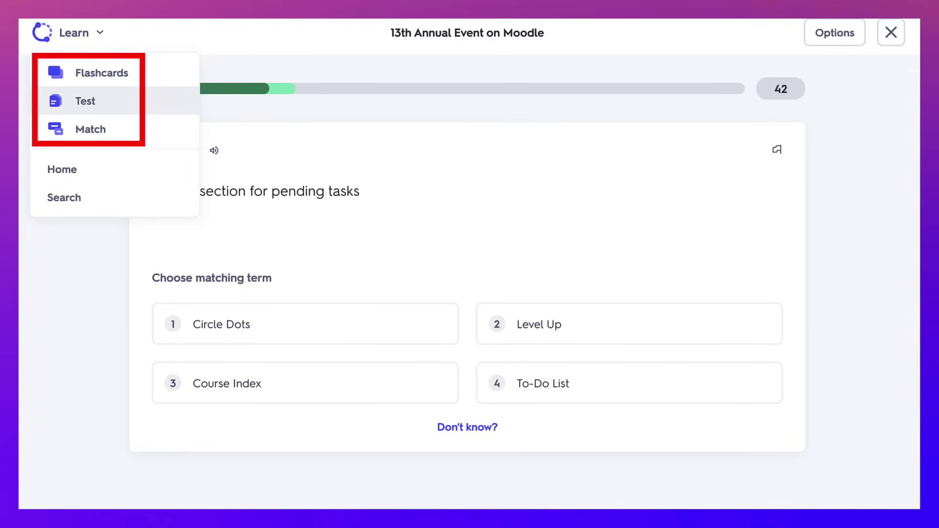
Start a Test and answer question 1 with Venues and question 2 with Level Up.
click(86, 100)
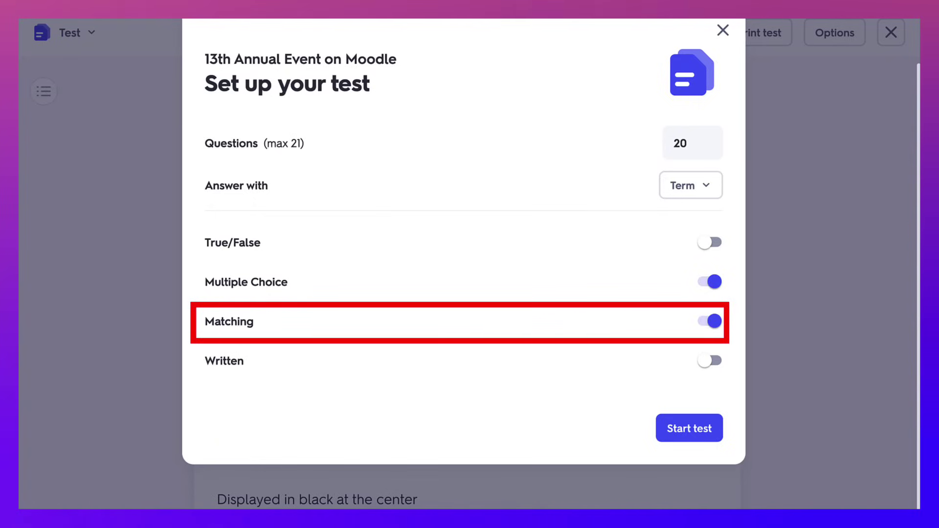
click(689, 429)
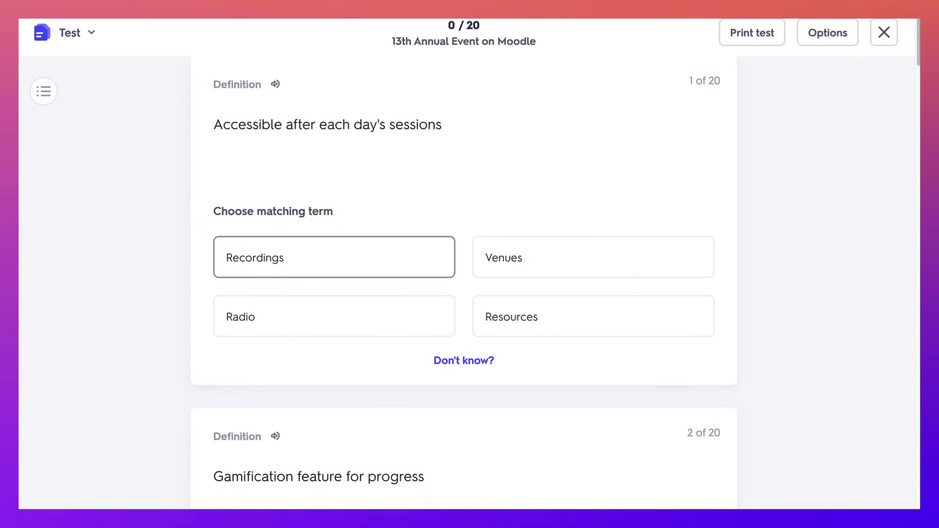
scroll(334, 293, down, 3)
scroll(464, 293, down, 1)
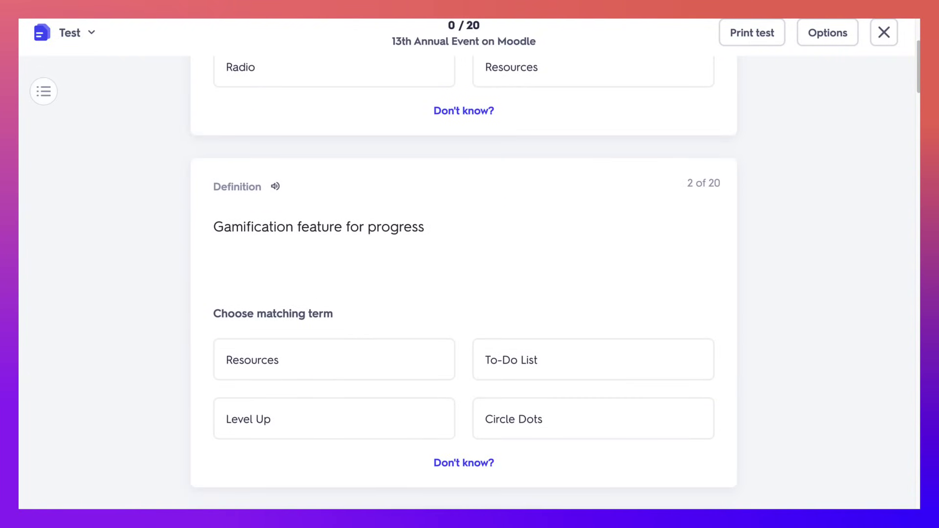
scroll(334, 293, down, 1)
scroll(334, 294, down, 1)
scroll(334, 256, down, 1)
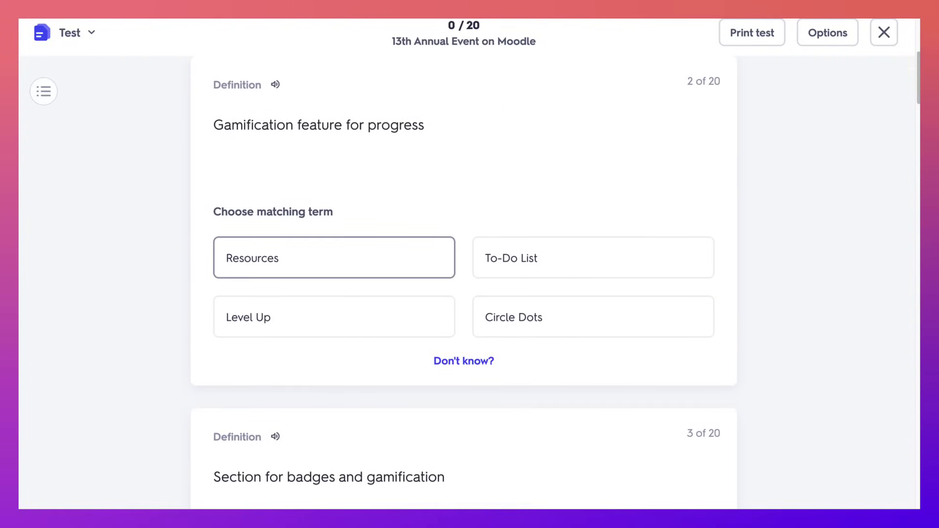
scroll(334, 257, up, 2)
scroll(334, 257, up, 2)
scroll(334, 257, up, 1)
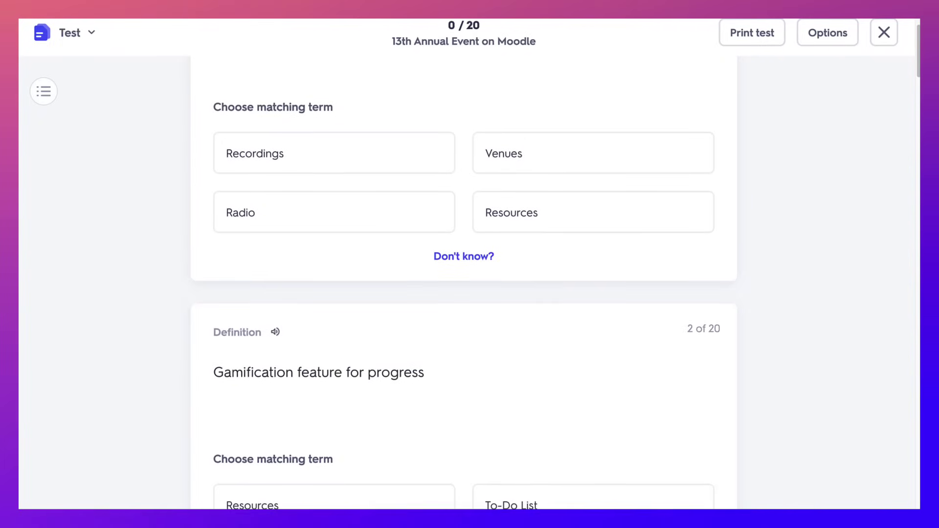
scroll(334, 257, up, 1)
click(593, 198)
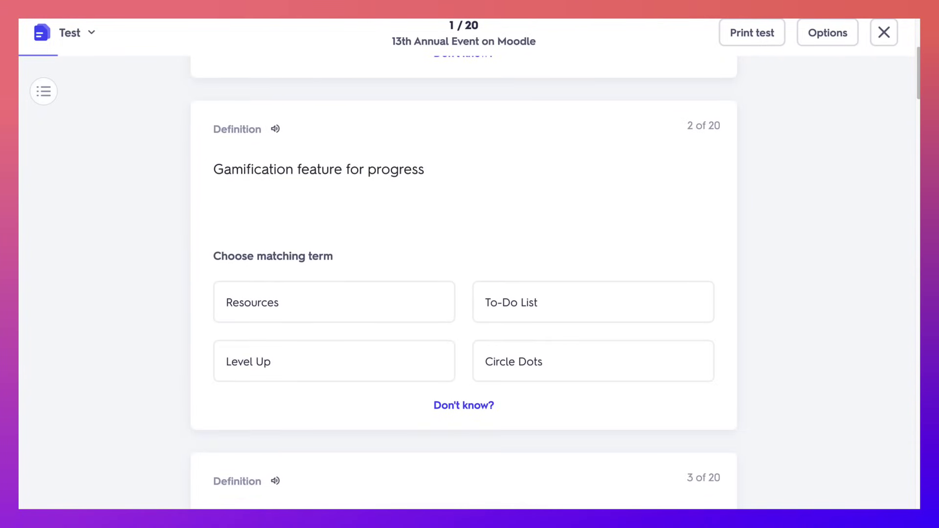
click(334, 361)
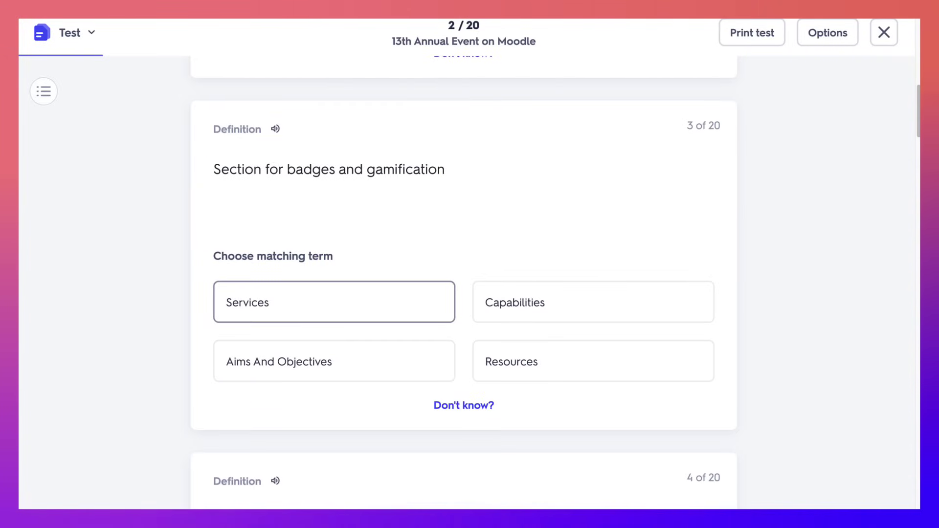
Answer question 3 with Capabilities, question 4 with Passing Grade and question 5 with Badge.
key(Tab)
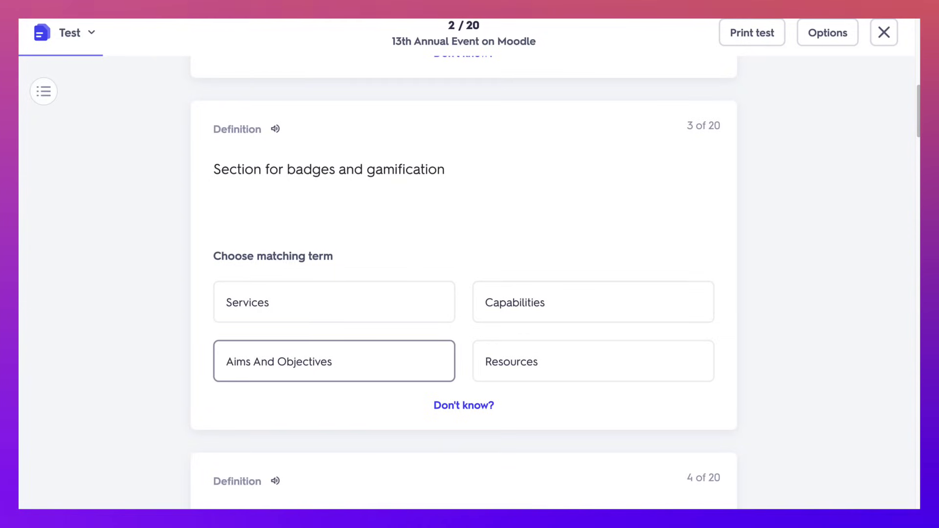
key(Up)
key(Return)
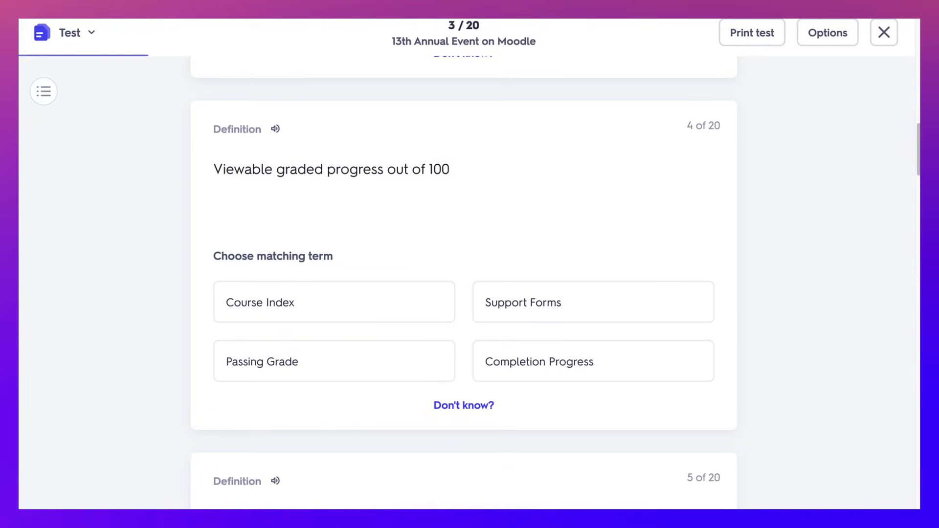
key(Tab)
key(Down)
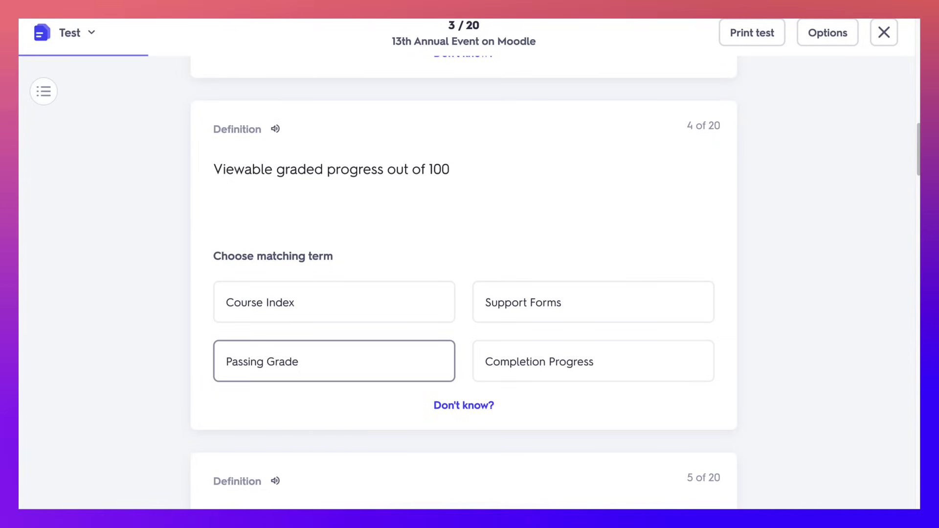
key(Return)
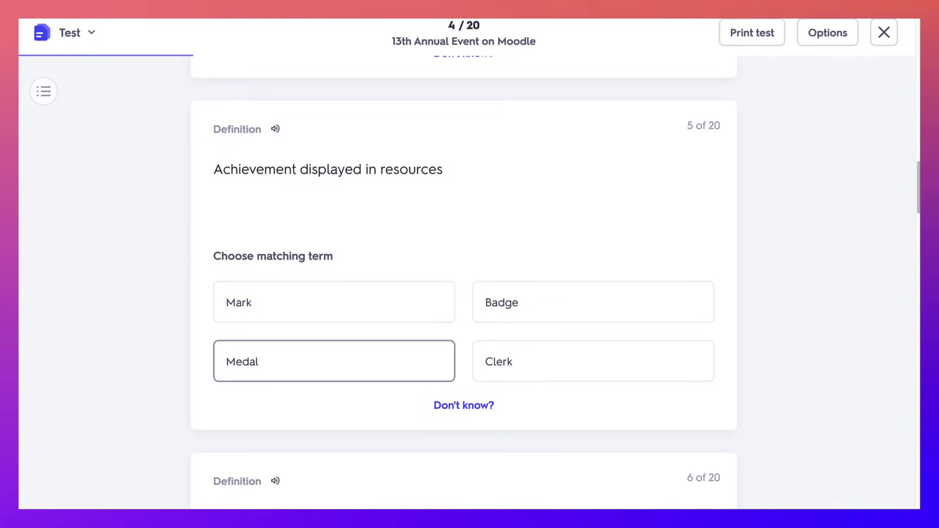
key(Up)
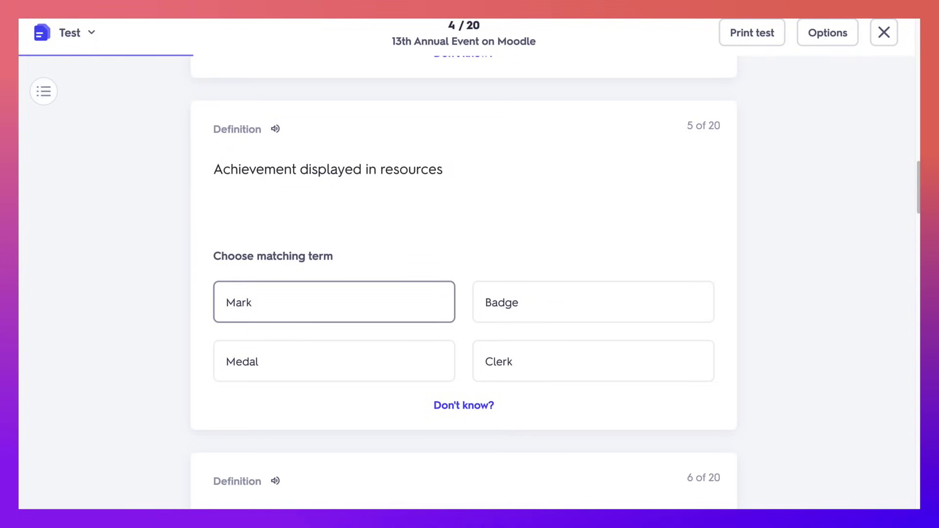
key(Right)
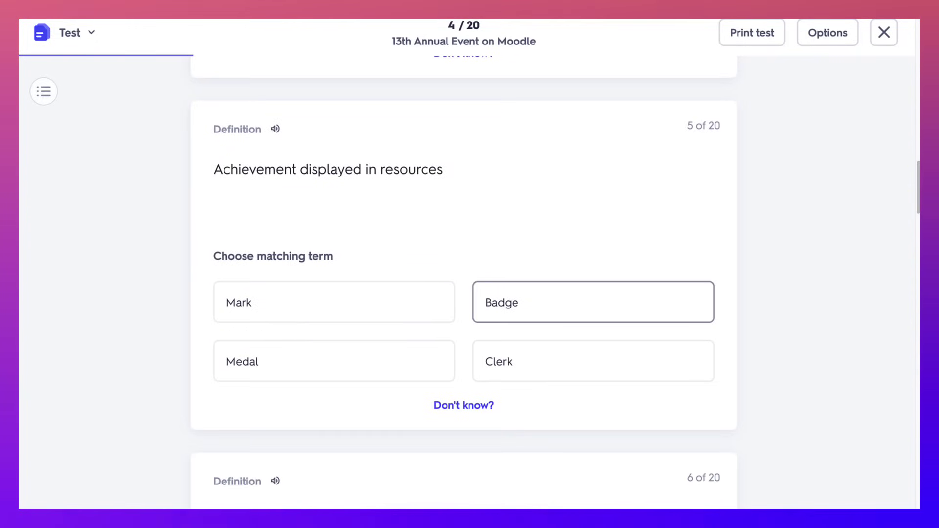
key(Return)
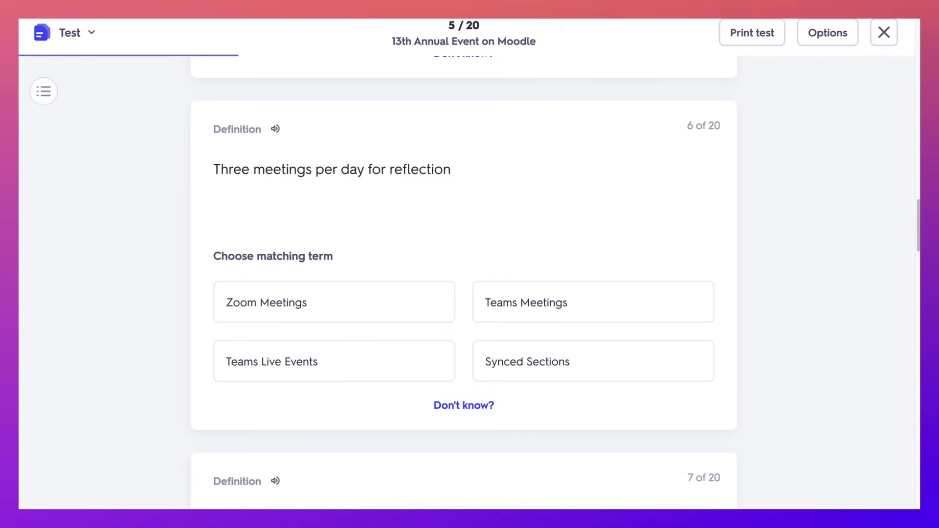
scroll(464, 294, up, 15)
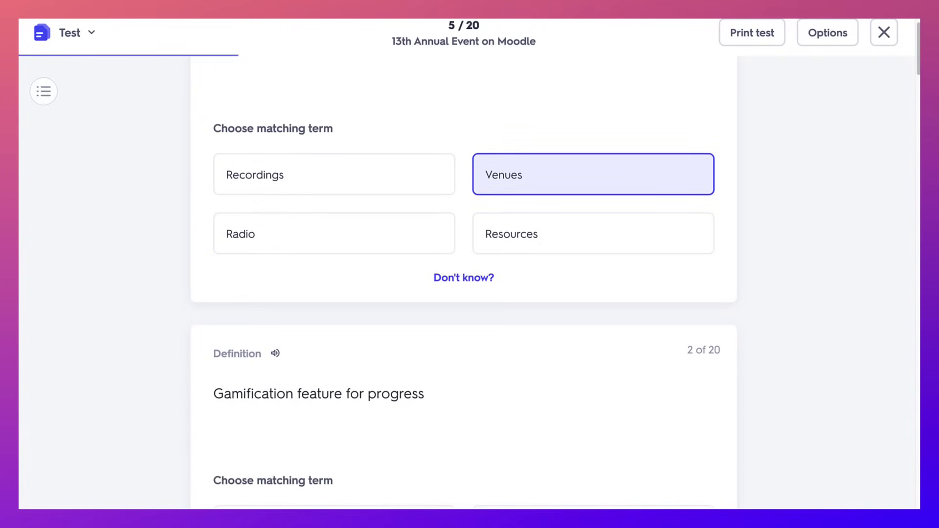
scroll(464, 293, up, 1)
click(66, 32)
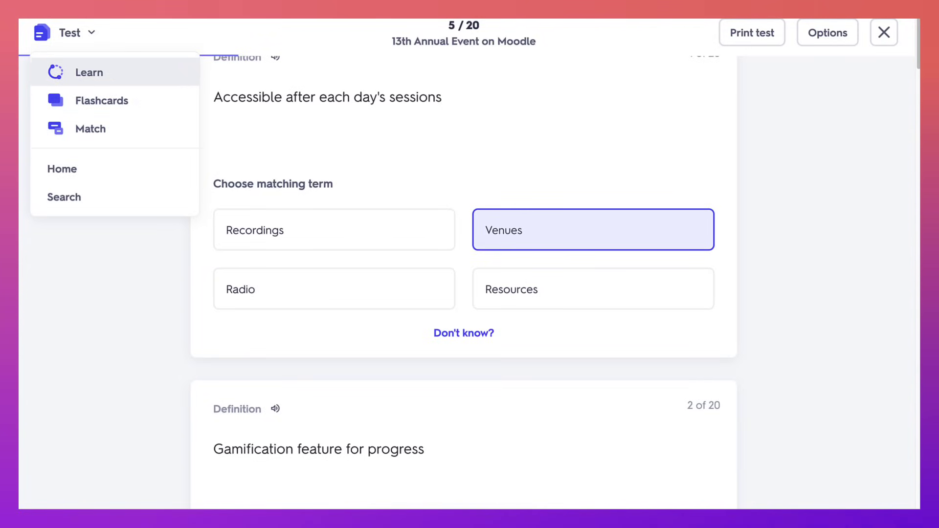
Return to Learn mode and submit Resources as the answer.
click(89, 72)
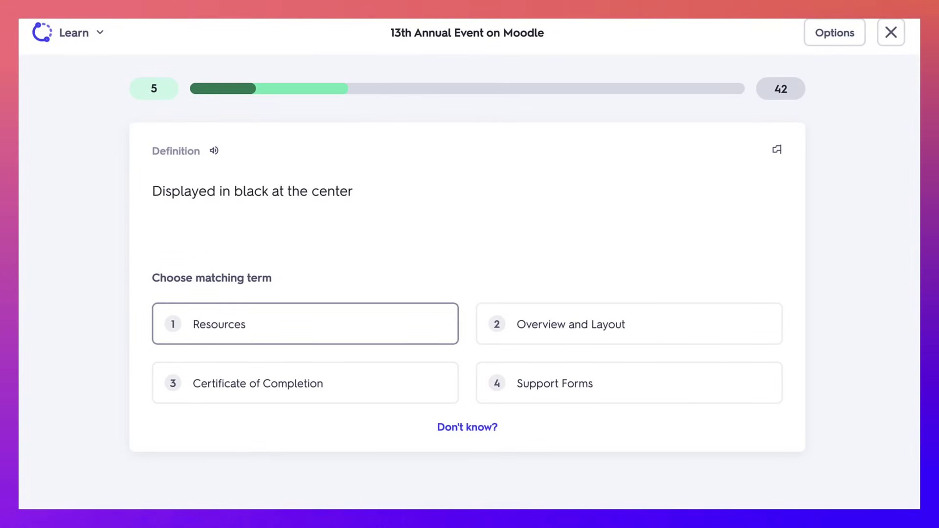
key(1)
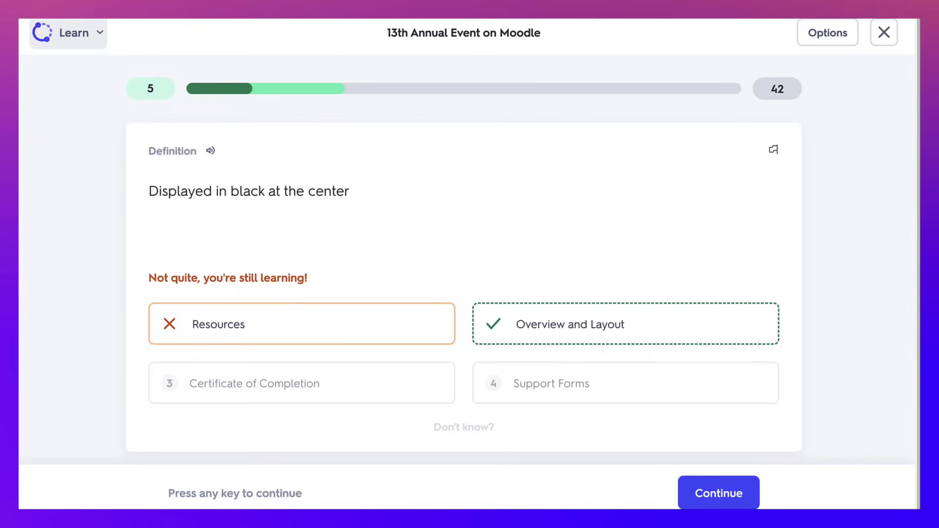
click(68, 33)
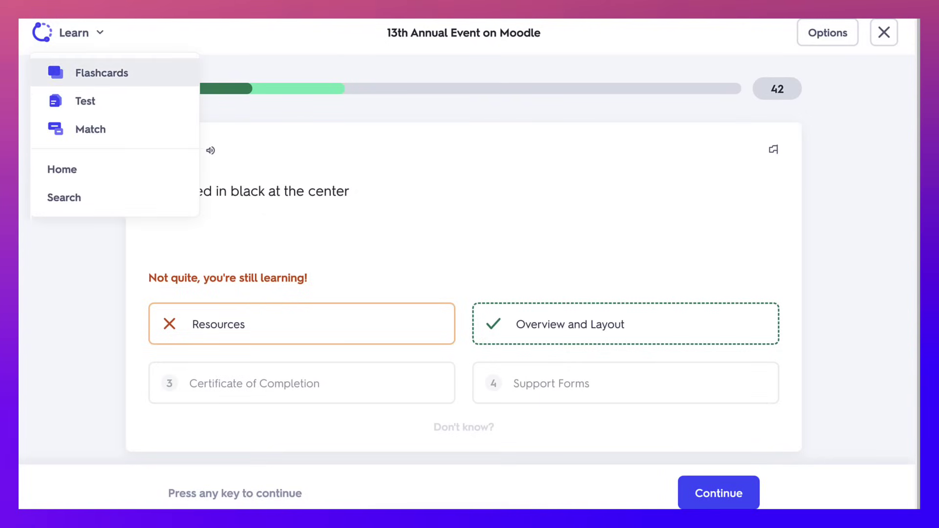
Back in Flashcards, flip the Circle Dots card, then advance and flip To-Do List.
click(101, 73)
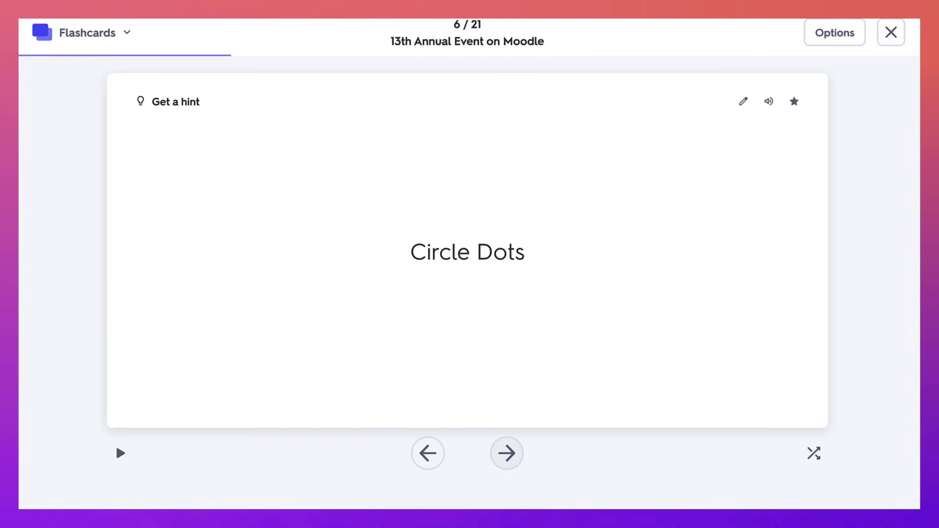
key(space)
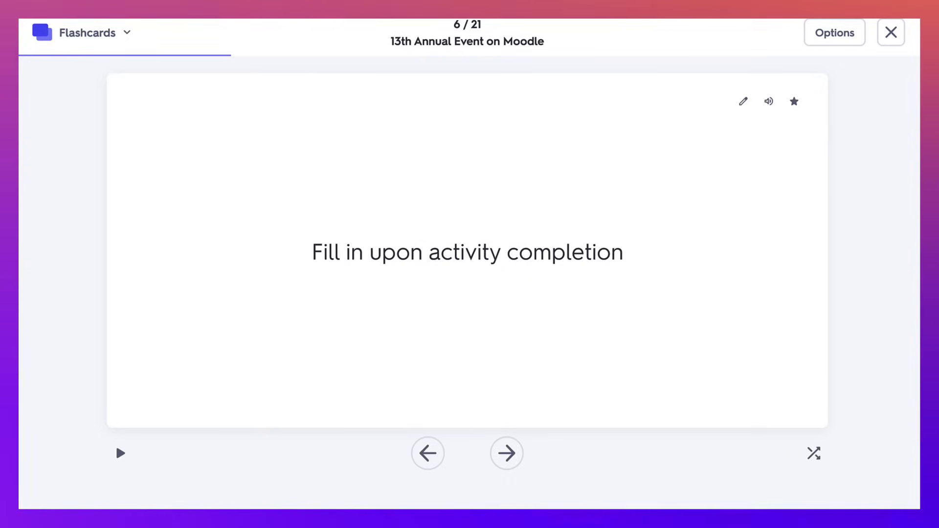
key(space)
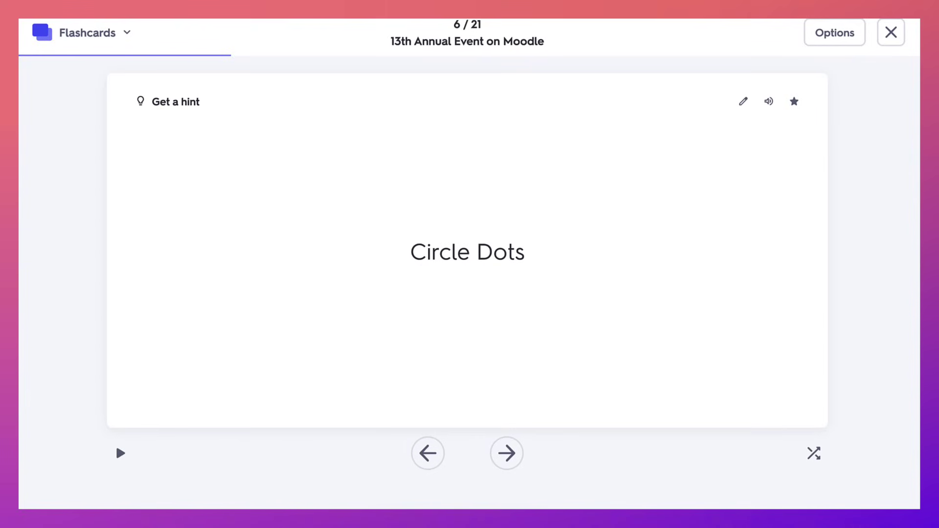
key(space)
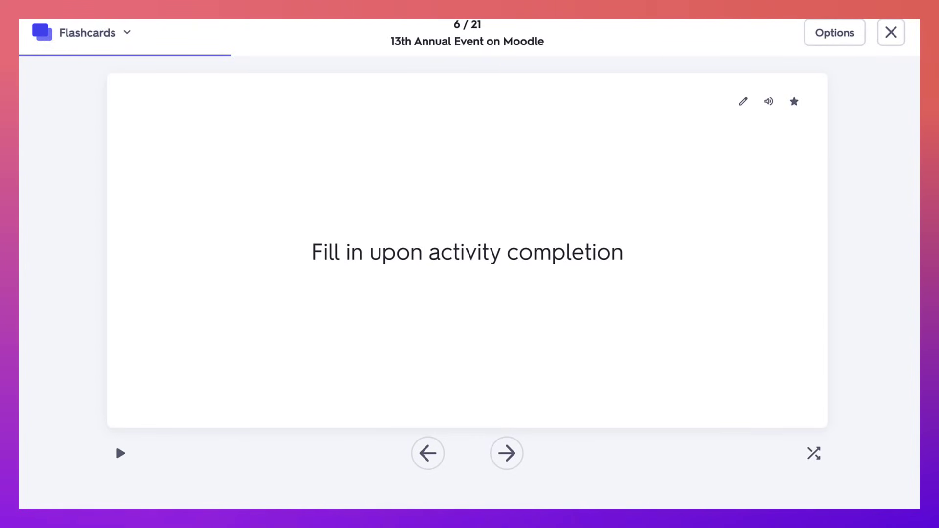
key(Right)
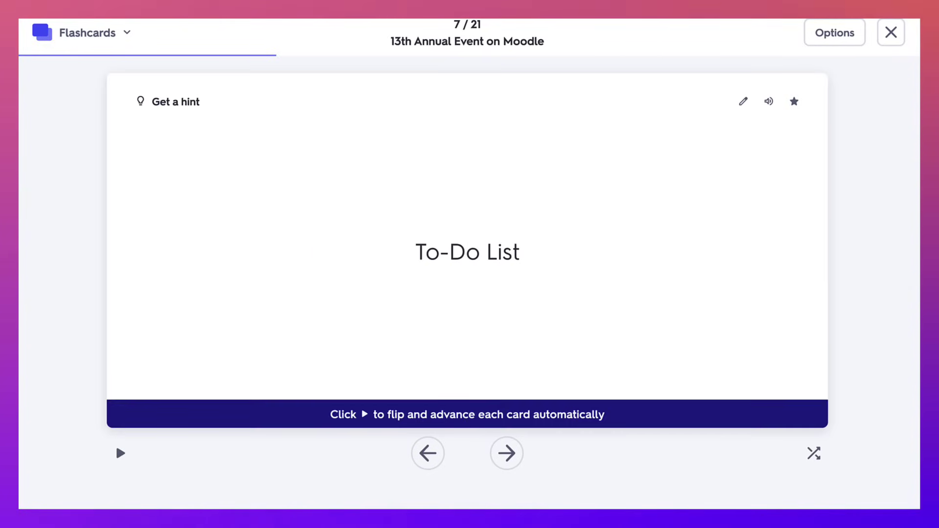
key(space)
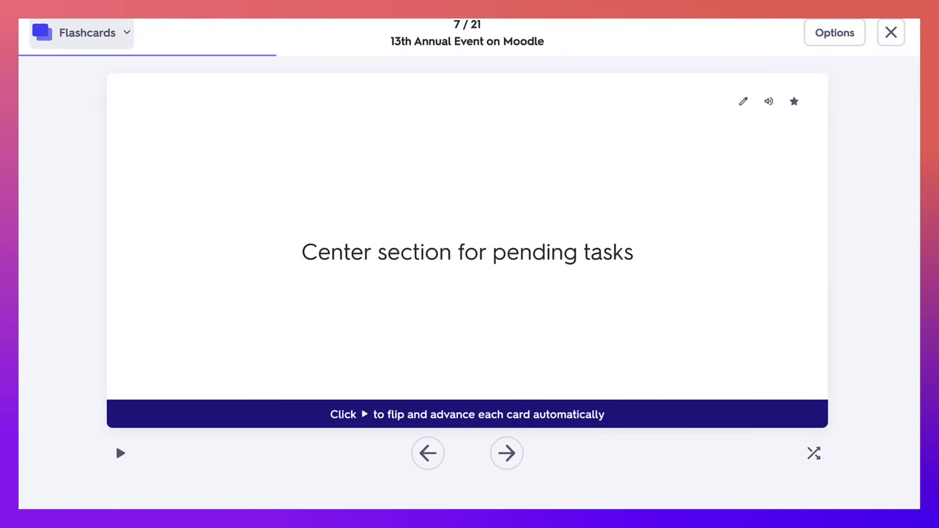
click(81, 32)
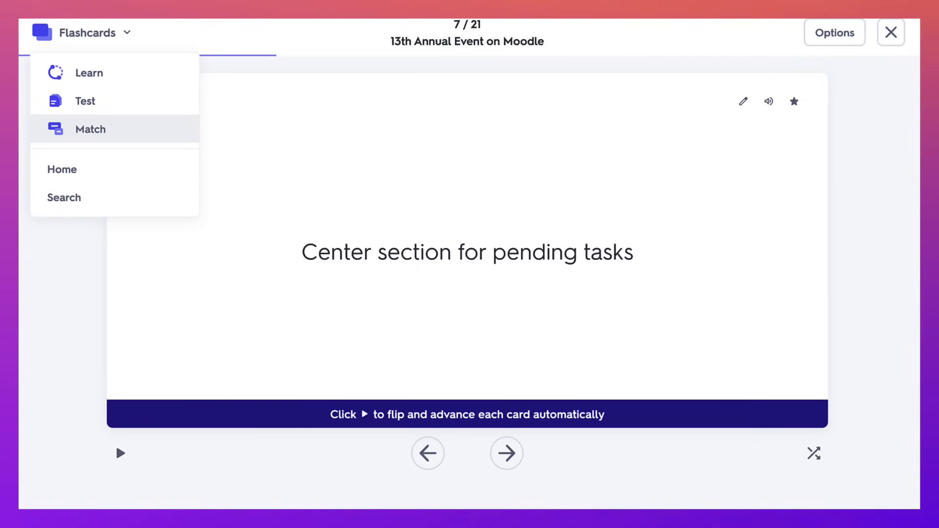
Start a Match game and pair Level Up with its gamification definition.
click(90, 129)
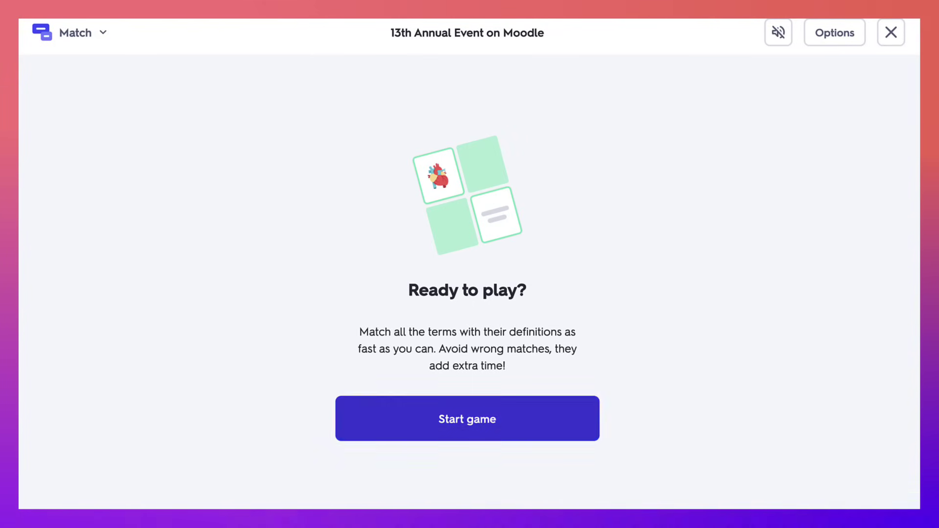
click(468, 419)
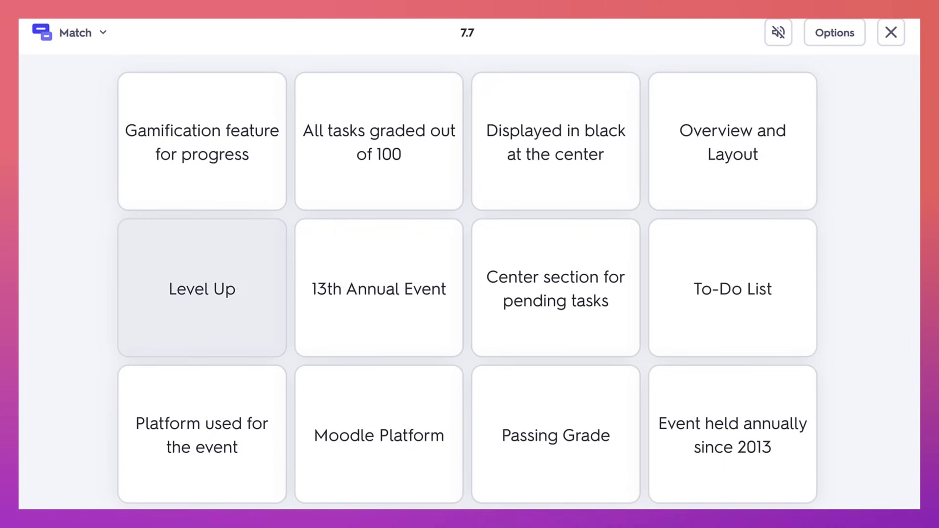
click(202, 288)
click(202, 141)
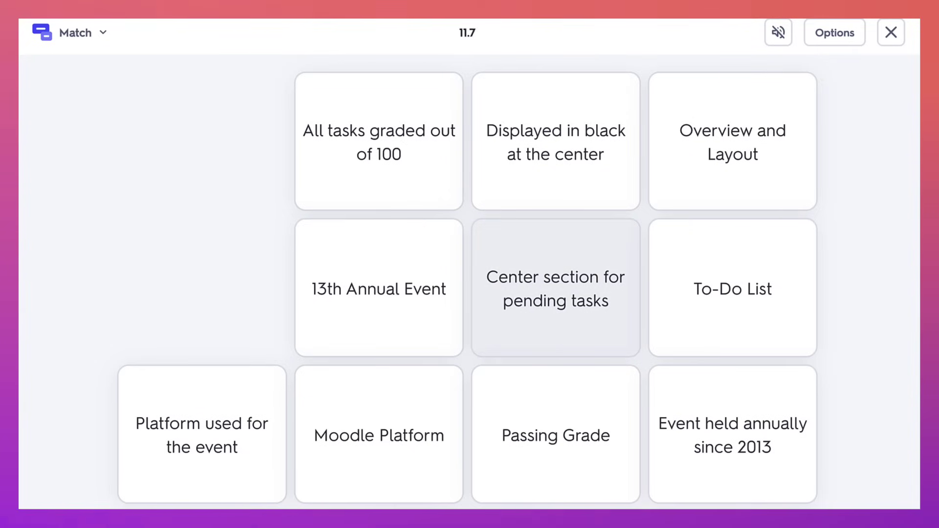
click(69, 33)
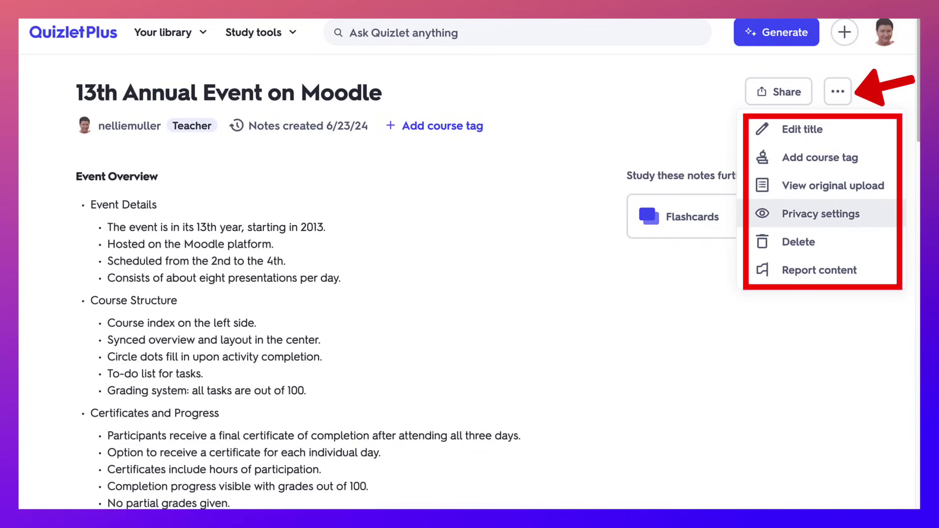
Review the notes' privacy settings, then copy the notes' share link.
click(820, 214)
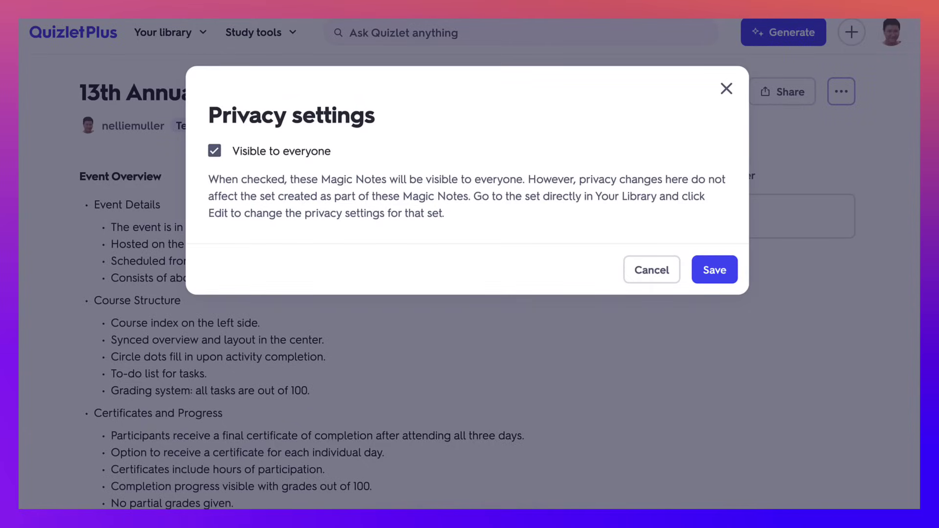
key(Escape)
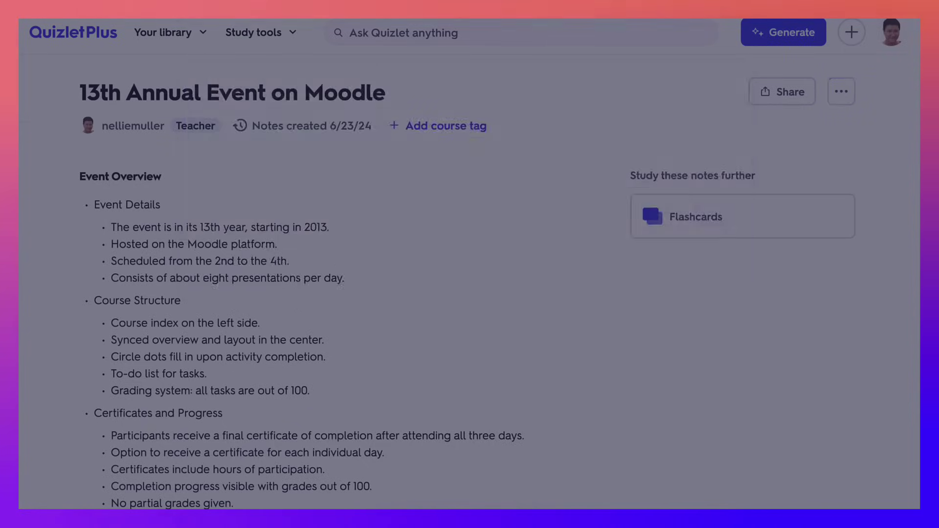
click(837, 92)
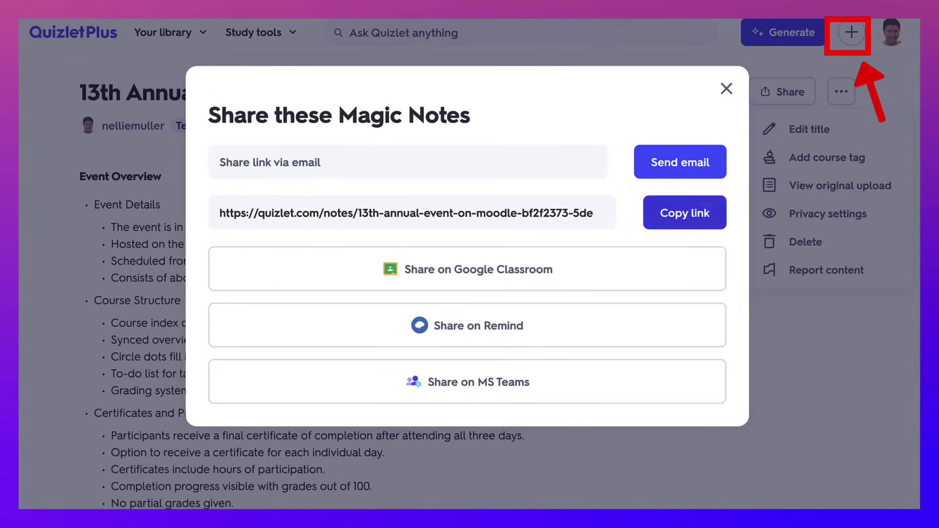
click(684, 213)
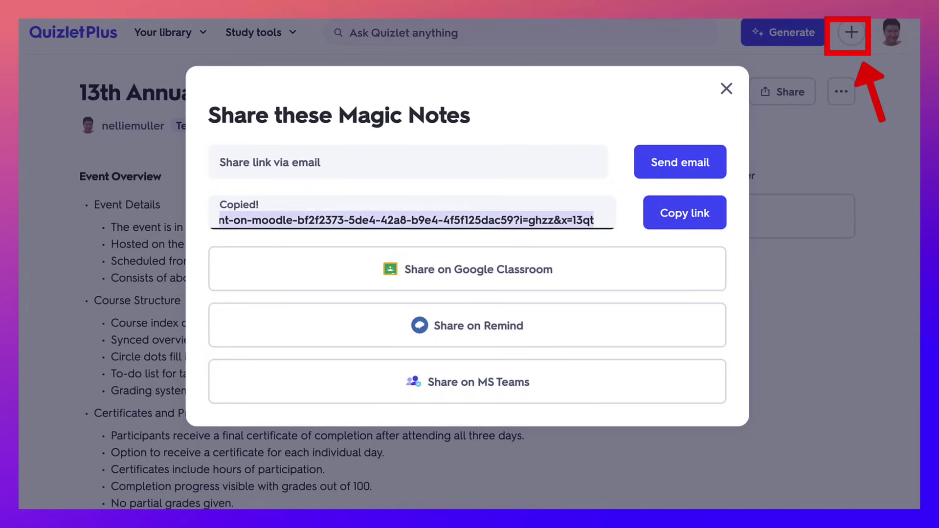
scroll(293, 330, down, 5)
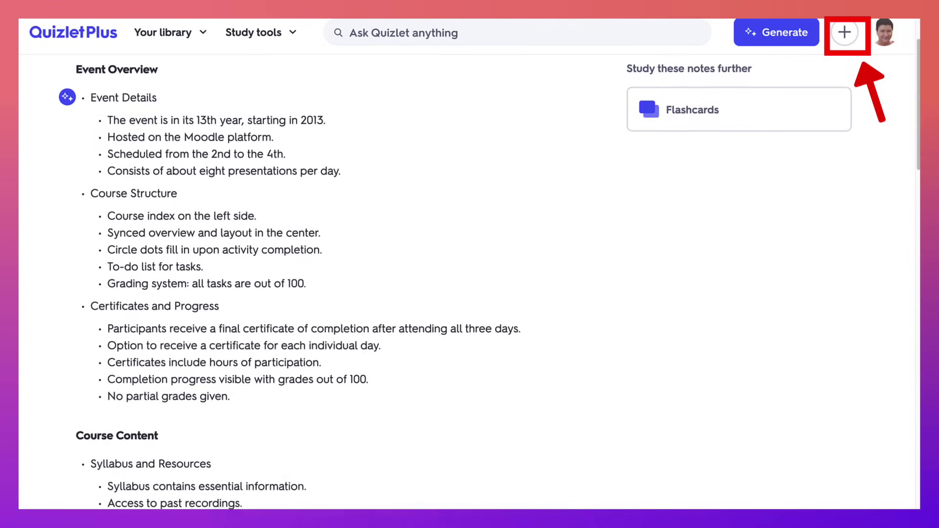
scroll(294, 330, down, 3)
scroll(293, 331, up, 8)
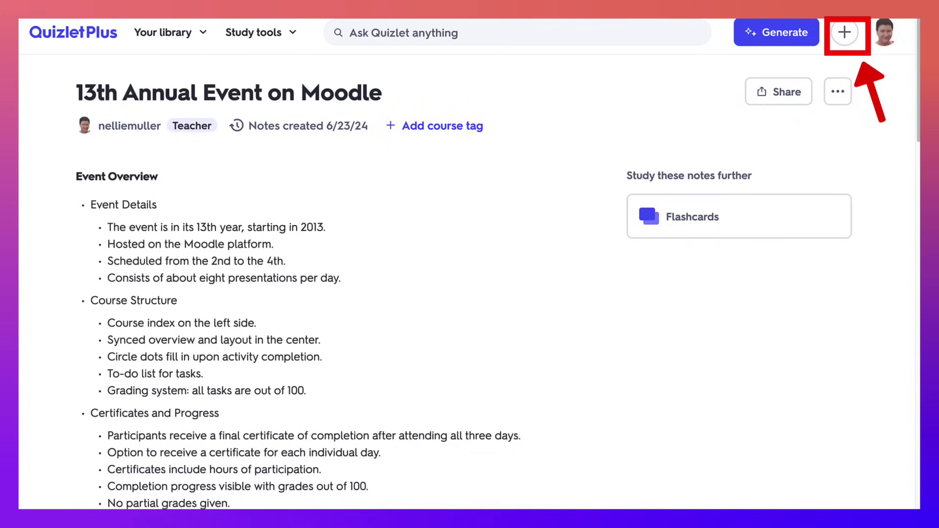
Start a new class from the + create menu and create it as MMVC24.
click(844, 32)
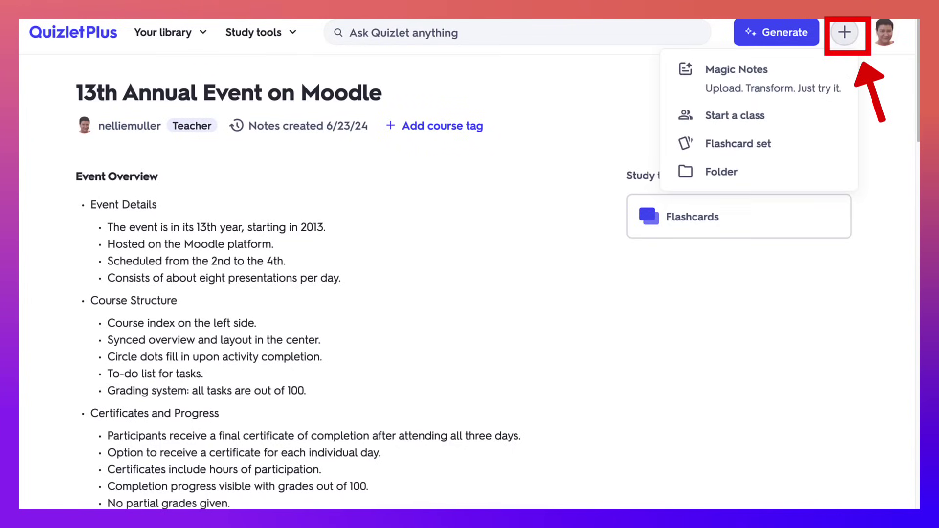
click(844, 33)
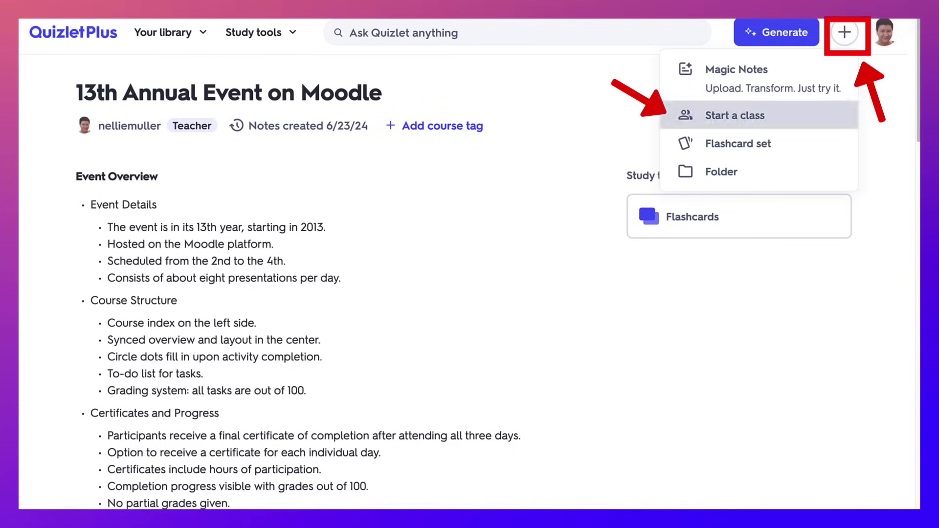
click(734, 116)
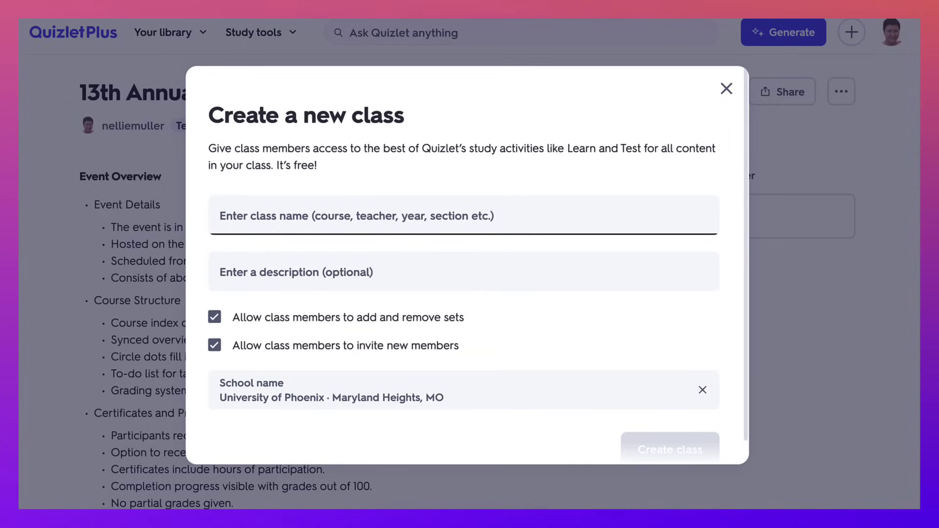
text(MMVC24)
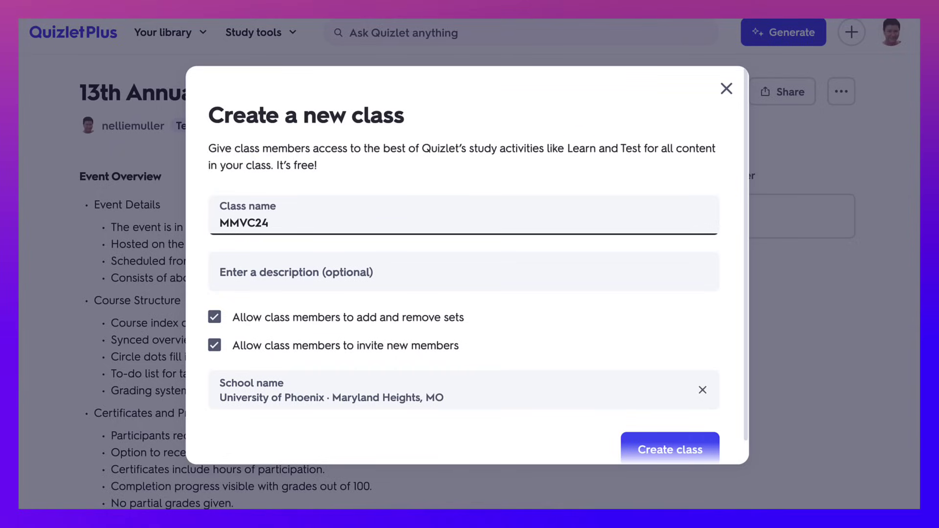
scroll(467, 293, down, 1)
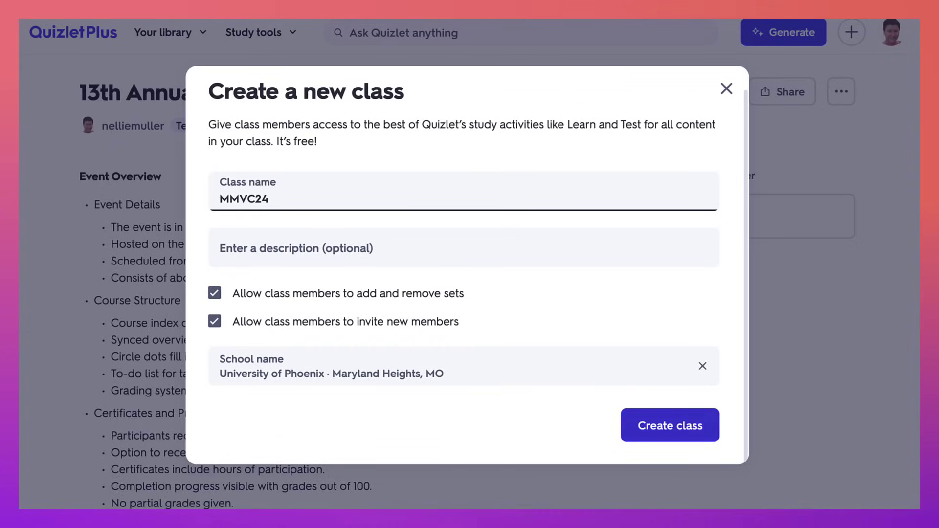
click(670, 425)
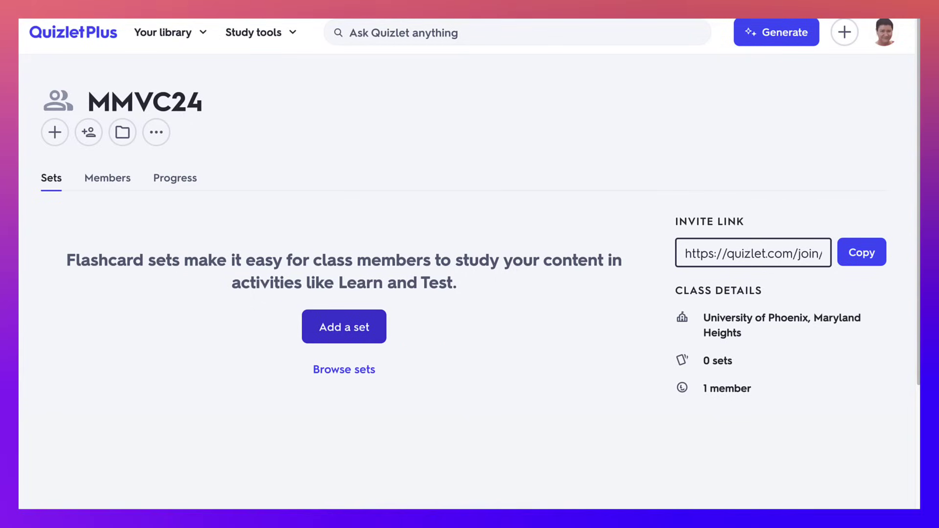
Add the 13th Annual Event on Moodle set to the MMVC24 class.
click(343, 327)
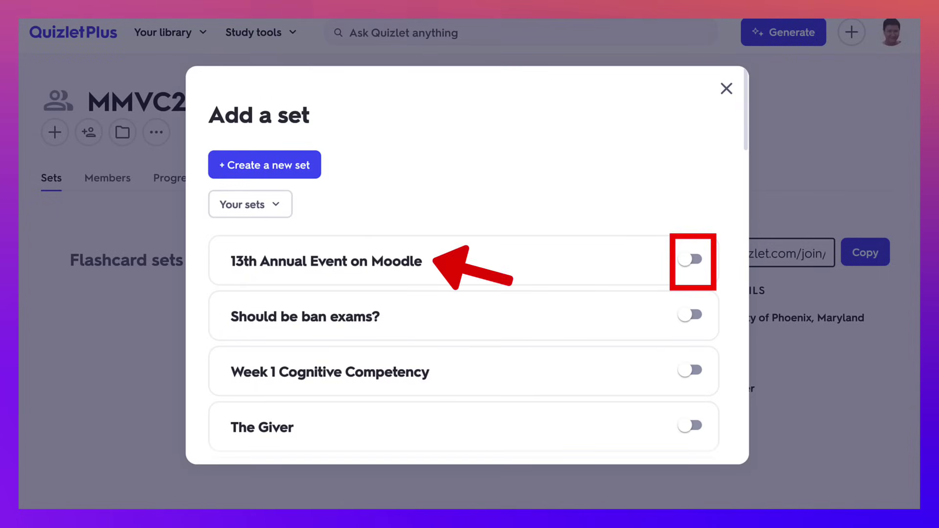
click(690, 260)
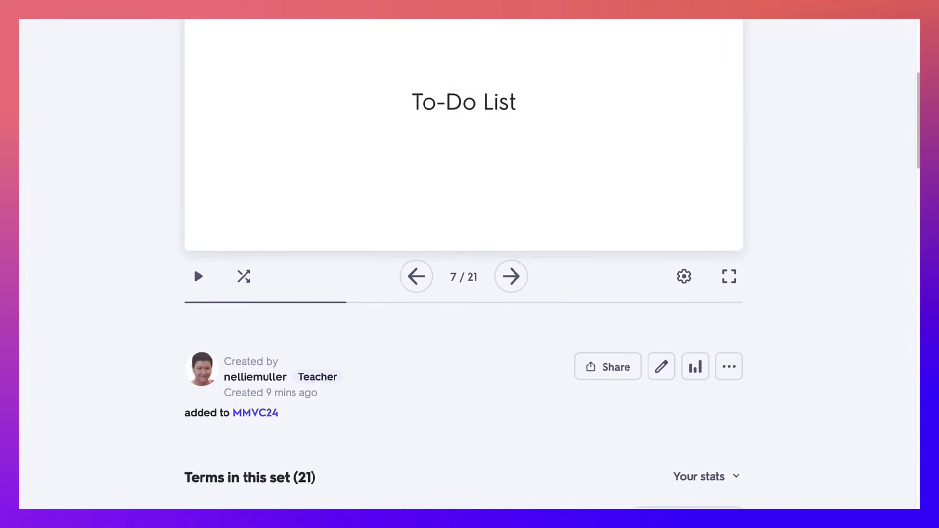
scroll(464, 264, up, 3)
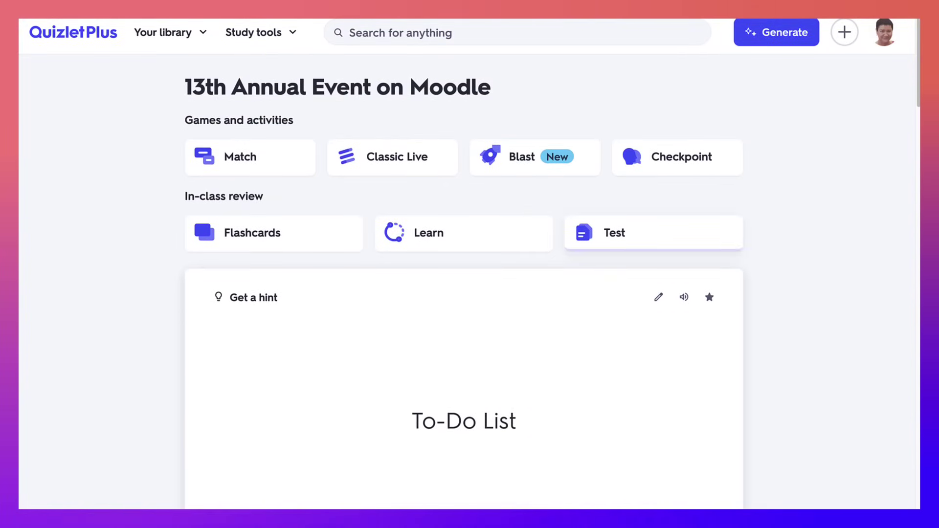
scroll(464, 264, down, 5)
scroll(729, 345, down, 2)
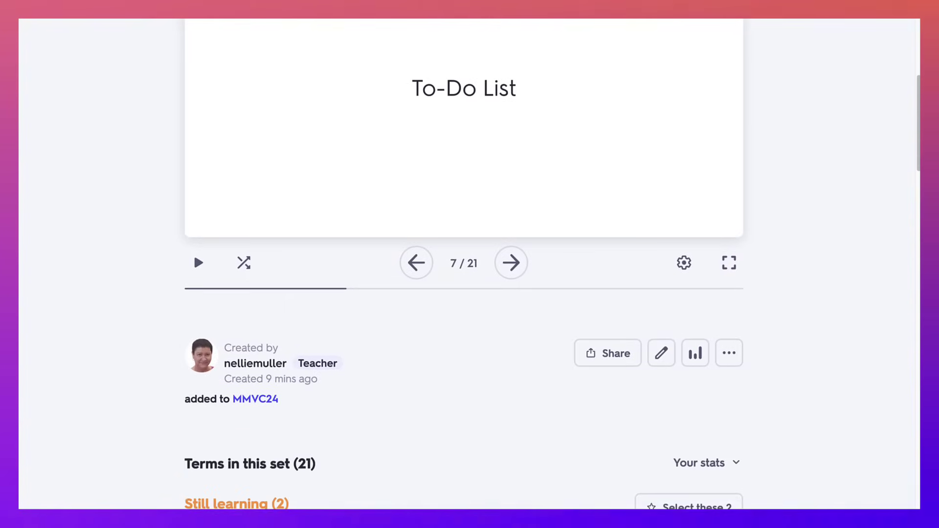
scroll(729, 242, down, 2)
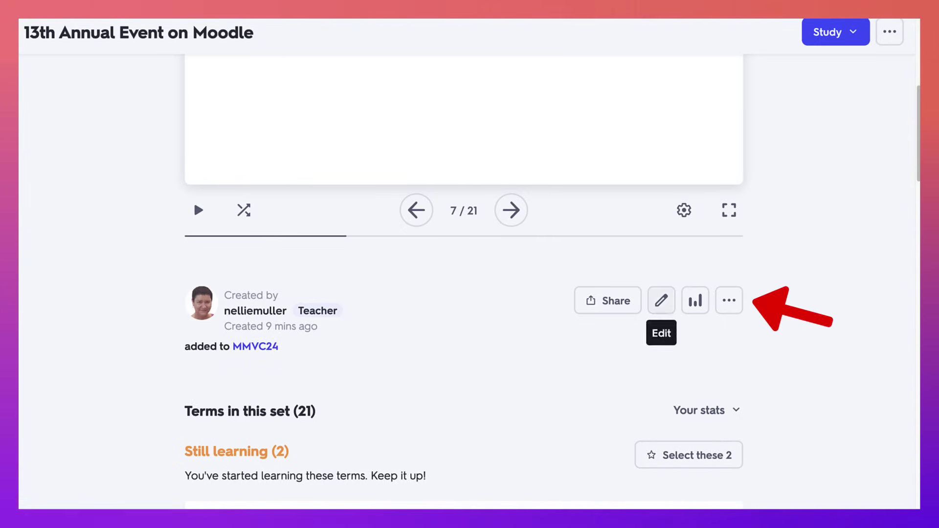
Copy the Quizlet set's embed HTML for the Flashcards study mode.
click(728, 301)
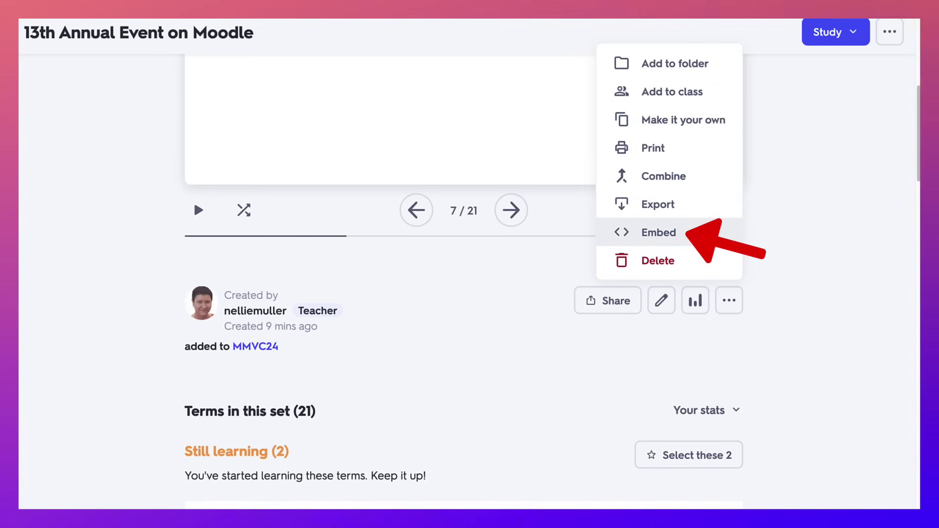
click(658, 232)
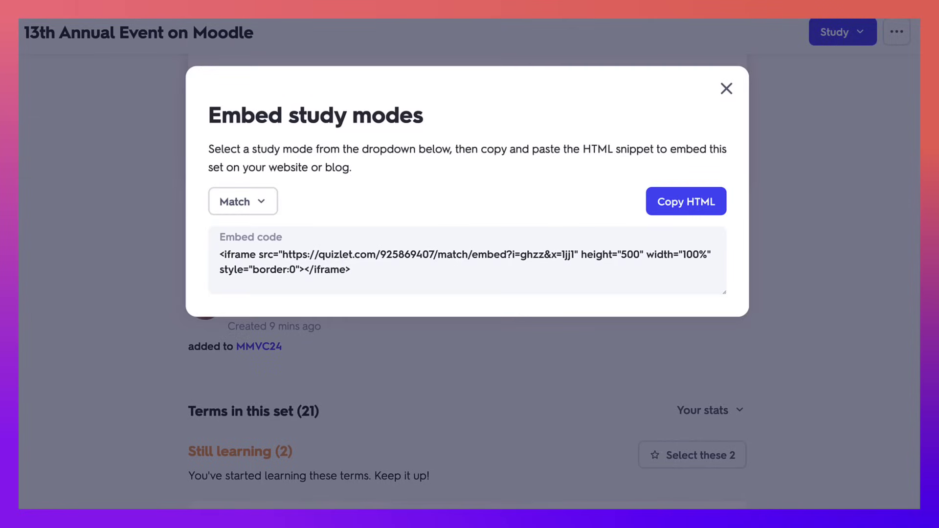
click(243, 201)
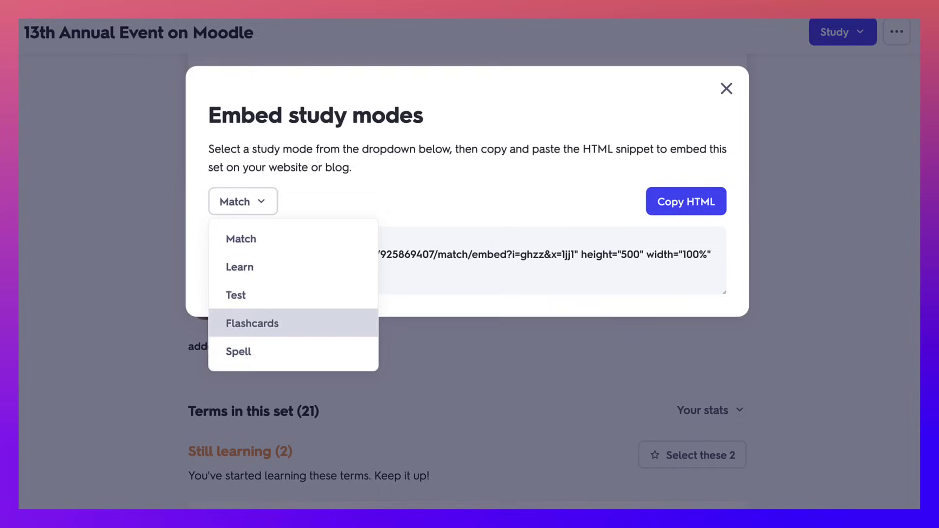
click(253, 323)
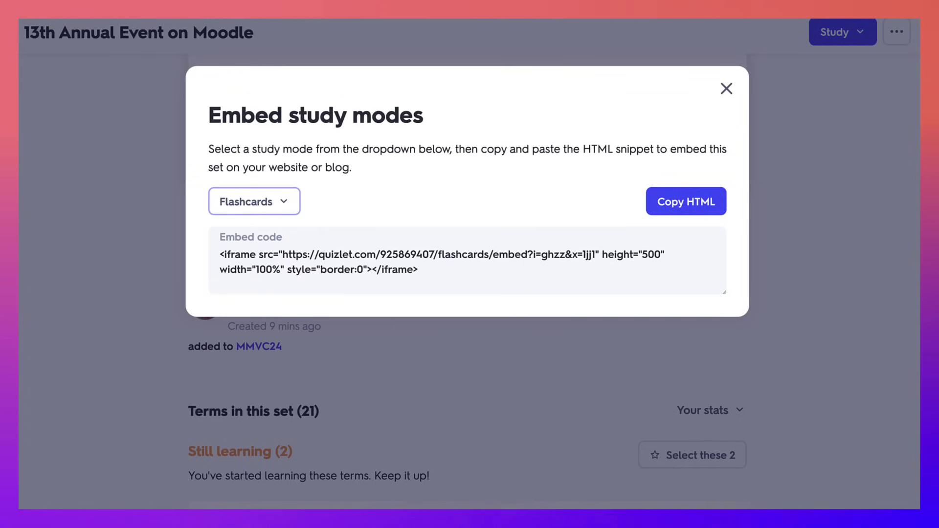
click(685, 201)
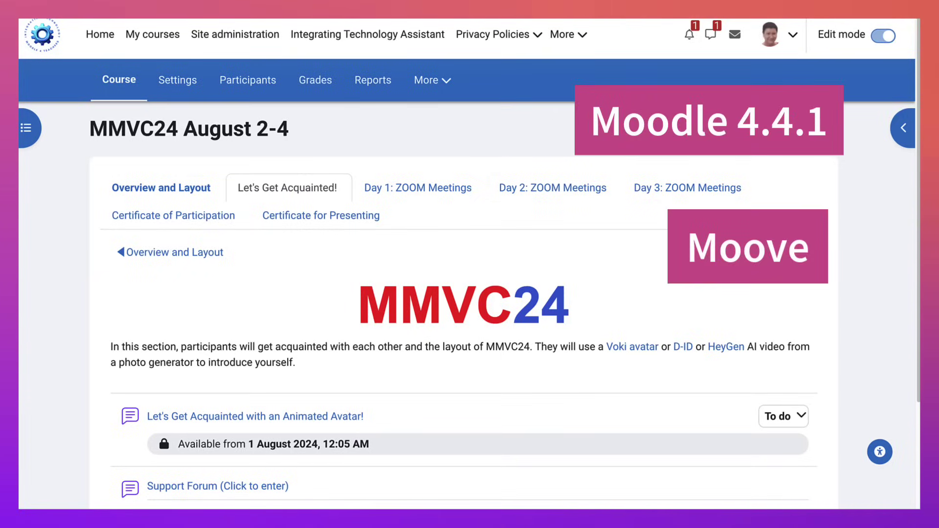
scroll(469, 293, down, 3)
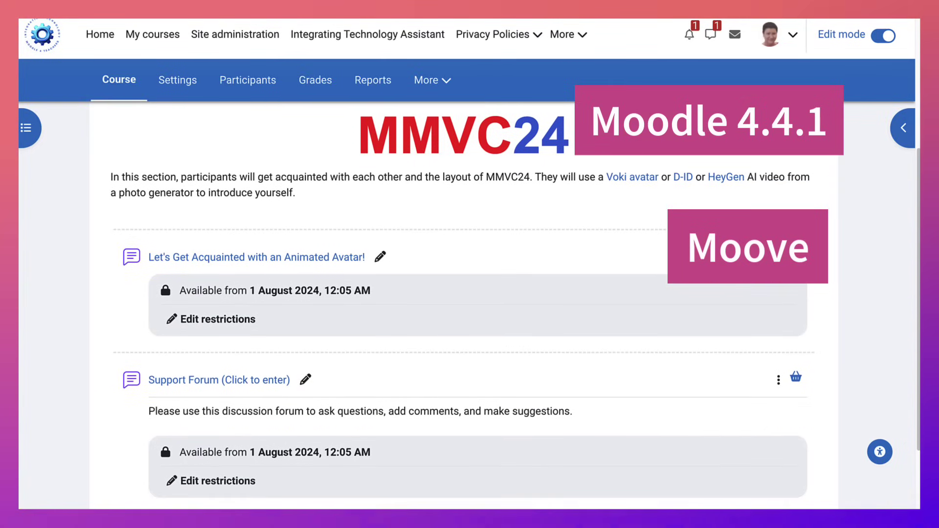
scroll(470, 294, up, 3)
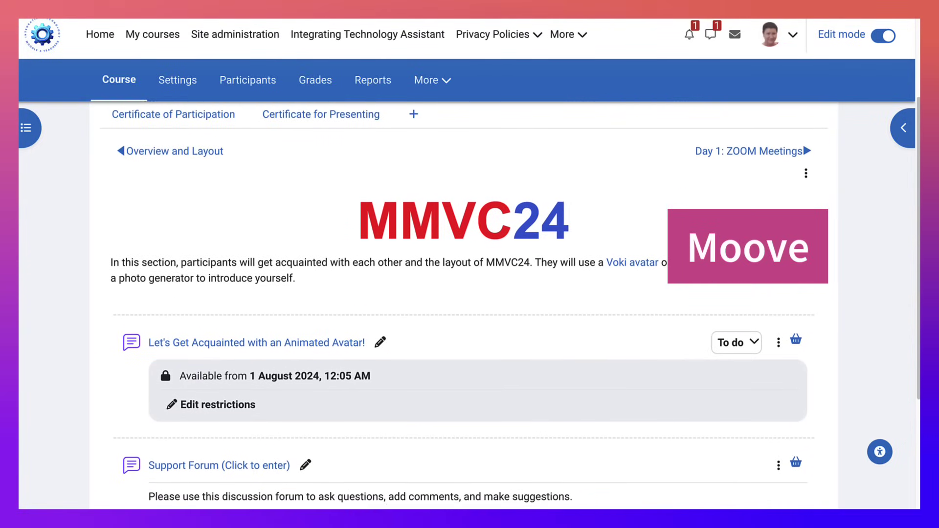
scroll(469, 294, up, 4)
scroll(469, 294, down, 2)
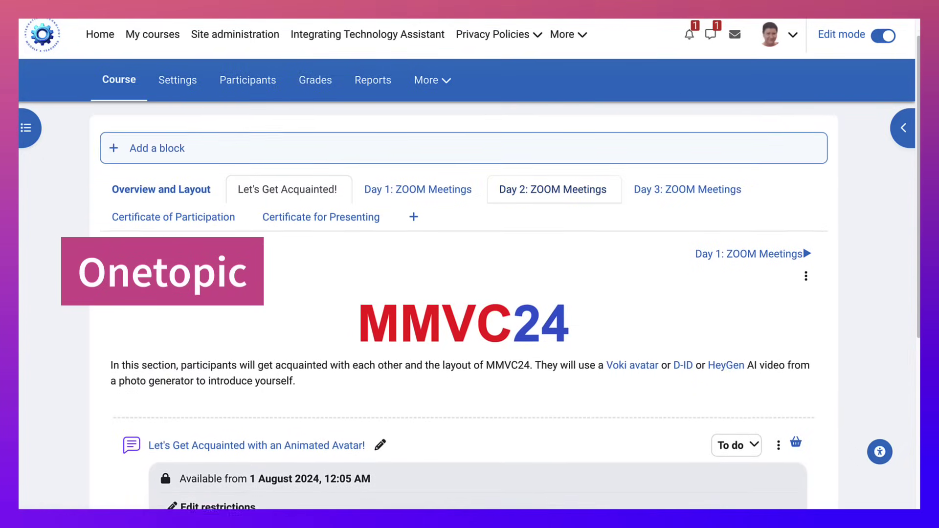
scroll(470, 293, down, 2)
scroll(470, 293, down, 2)
scroll(469, 293, down, 2)
scroll(469, 294, down, 3)
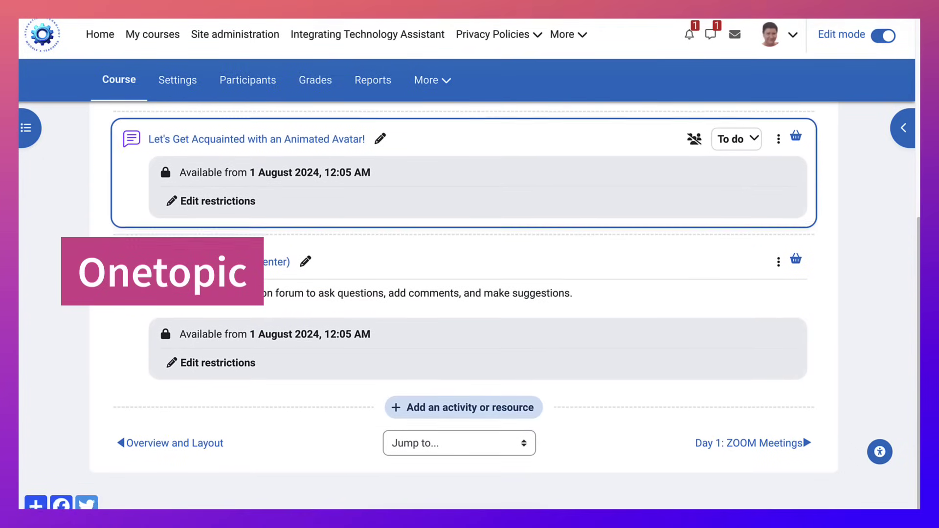
Add a URL activity to the Let's Get Acquainted section.
click(464, 411)
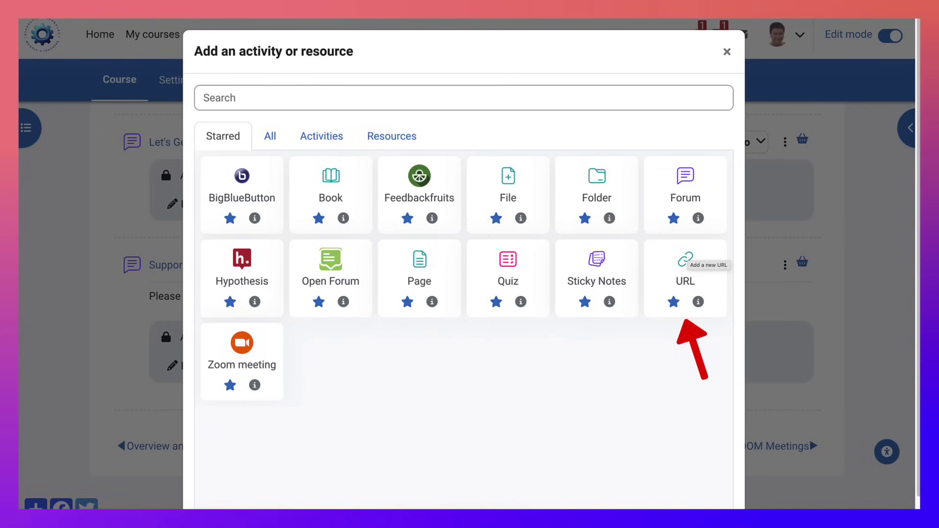
click(684, 271)
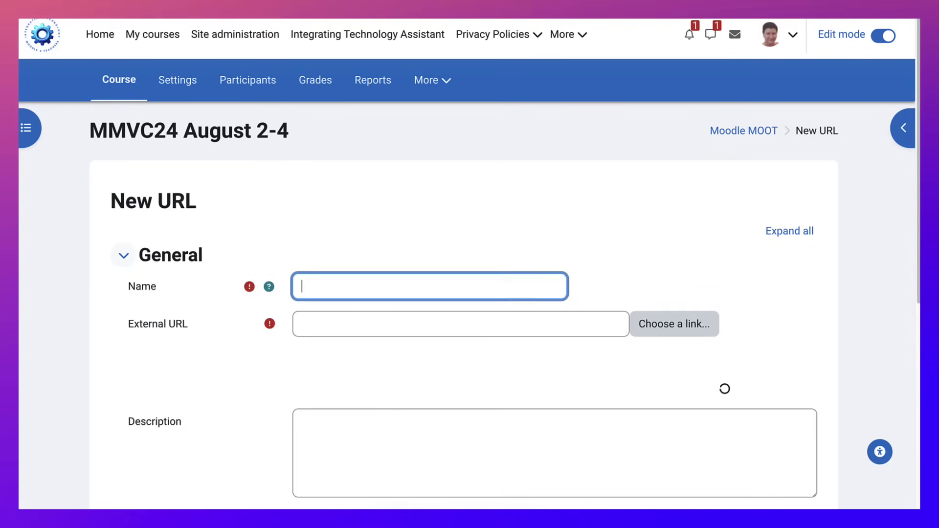
scroll(469, 330, down, 2)
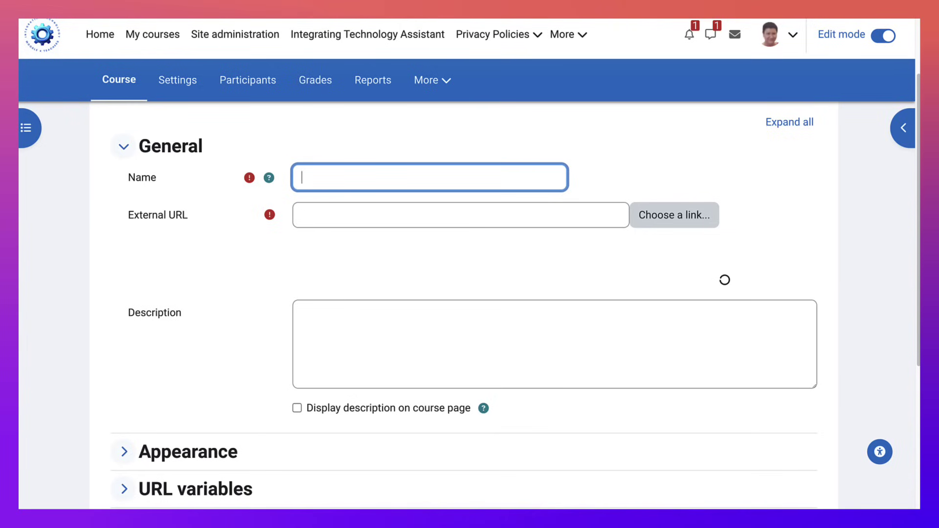
text(Quizl)
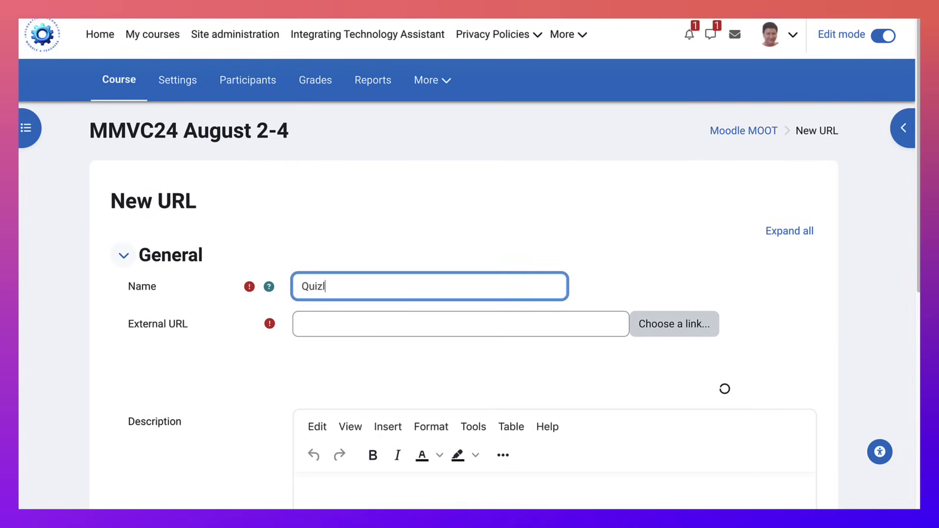
text(et Fu)
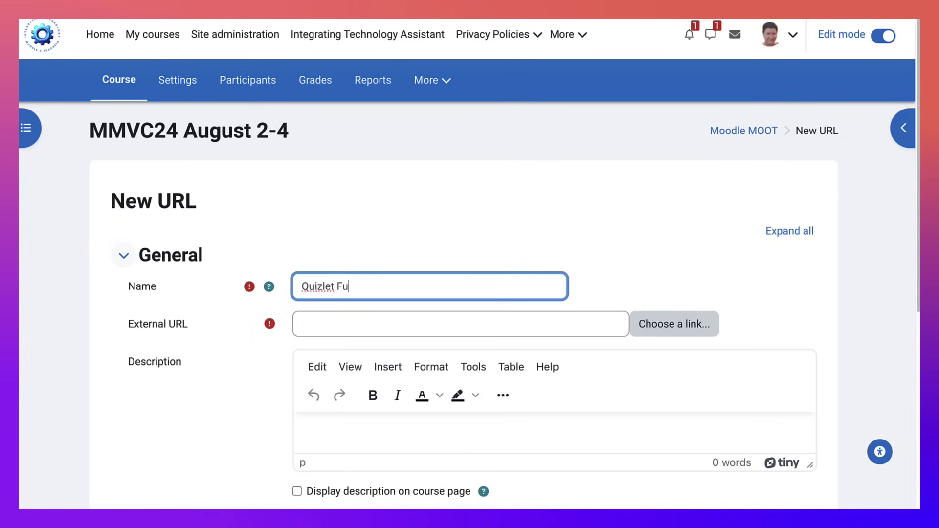
text(n Actv)
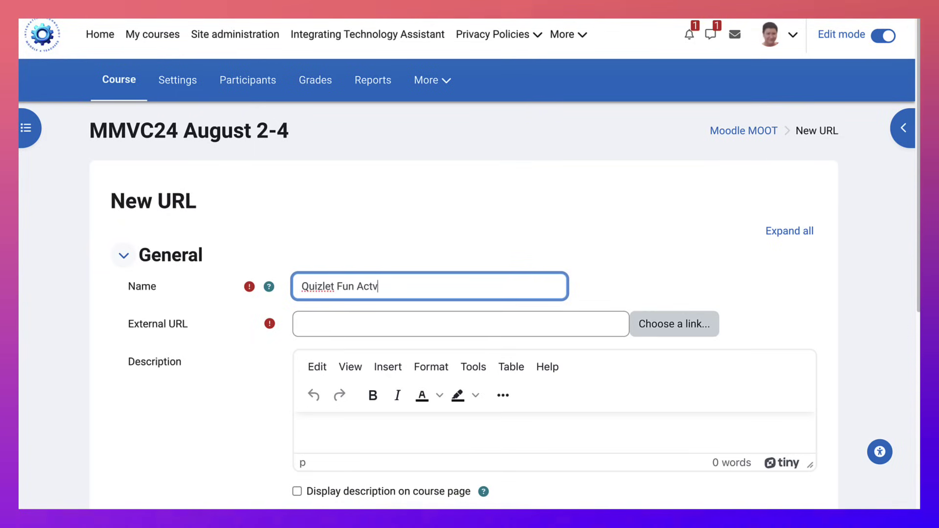
key(BackSpace)
text(ivity)
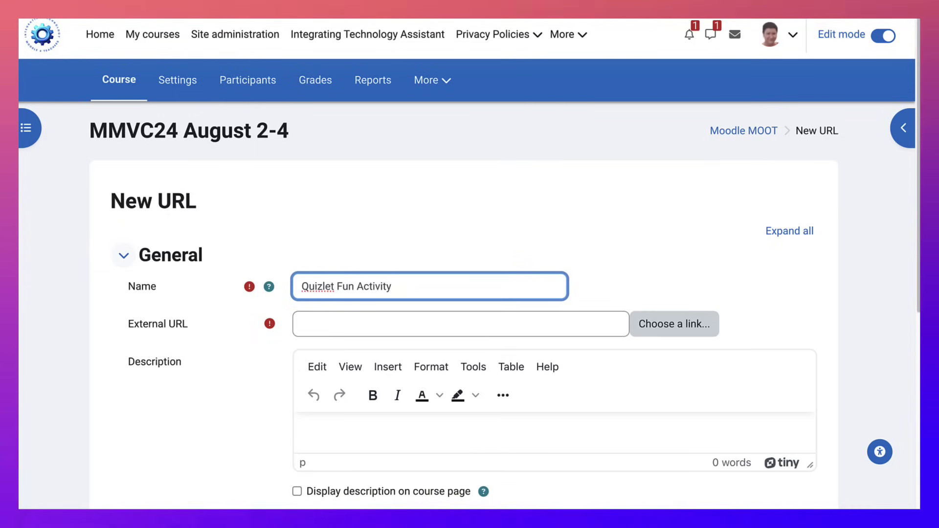
scroll(469, 330, down, 3)
Show the description on the course page and expand the editor's extra tools.
click(296, 359)
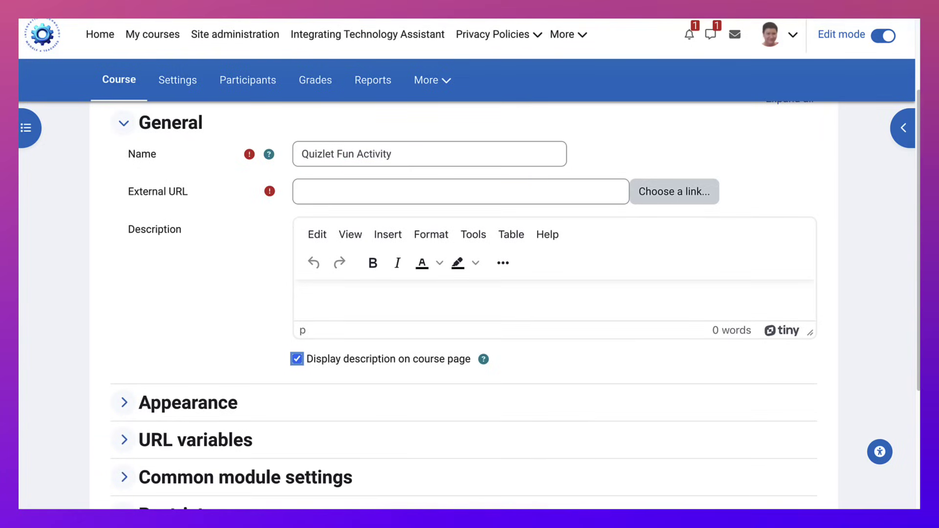
click(502, 263)
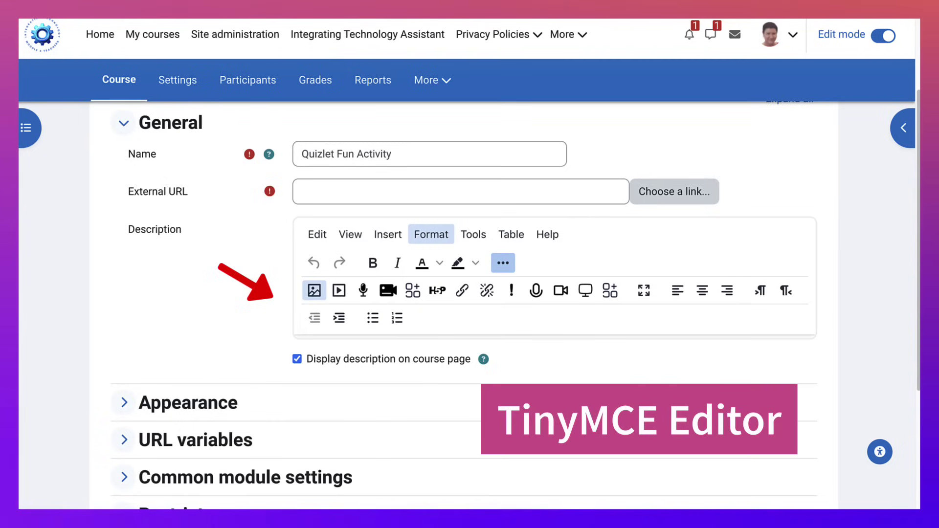
Paste the Quizlet iframe embed code into the description's source code and save it.
click(431, 234)
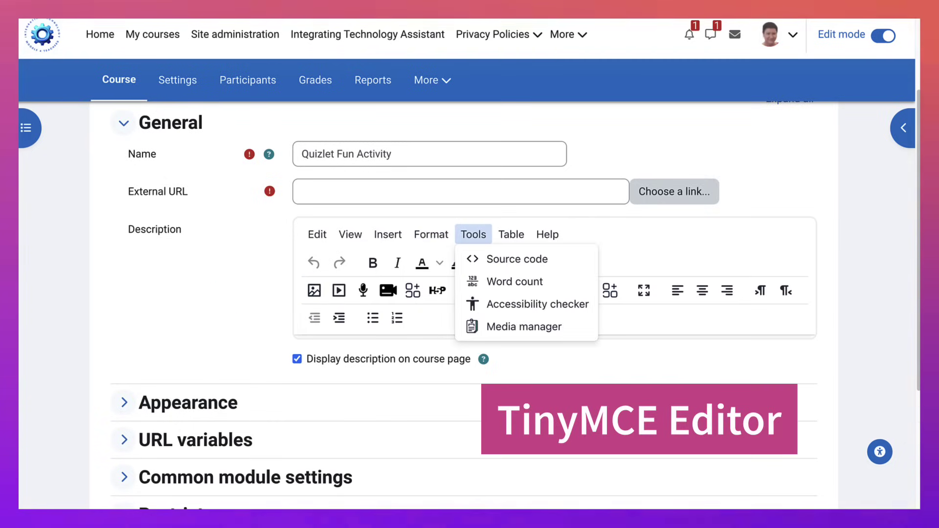
click(517, 259)
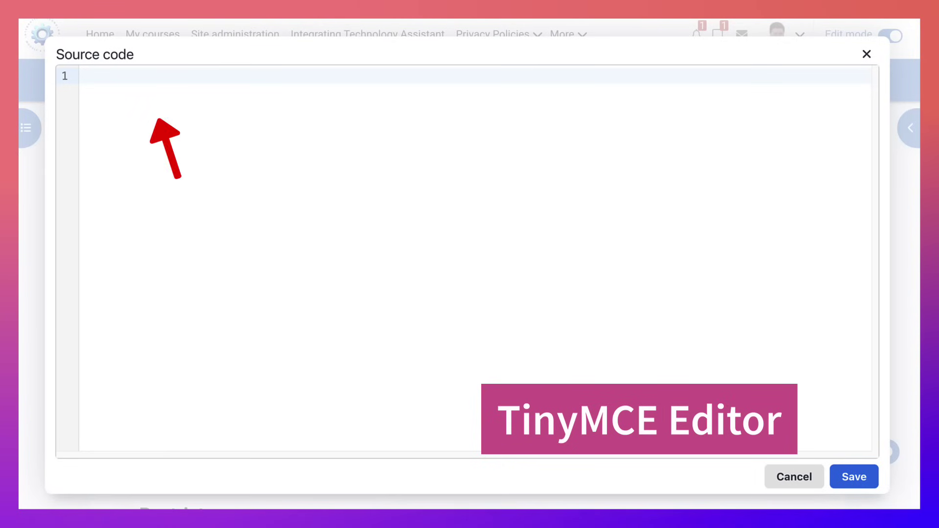
key(ctrl+v)
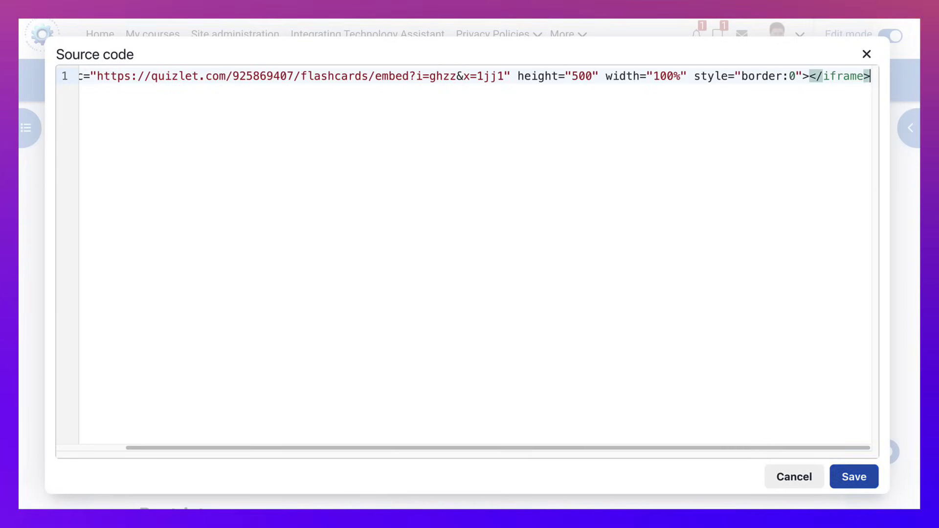
click(854, 477)
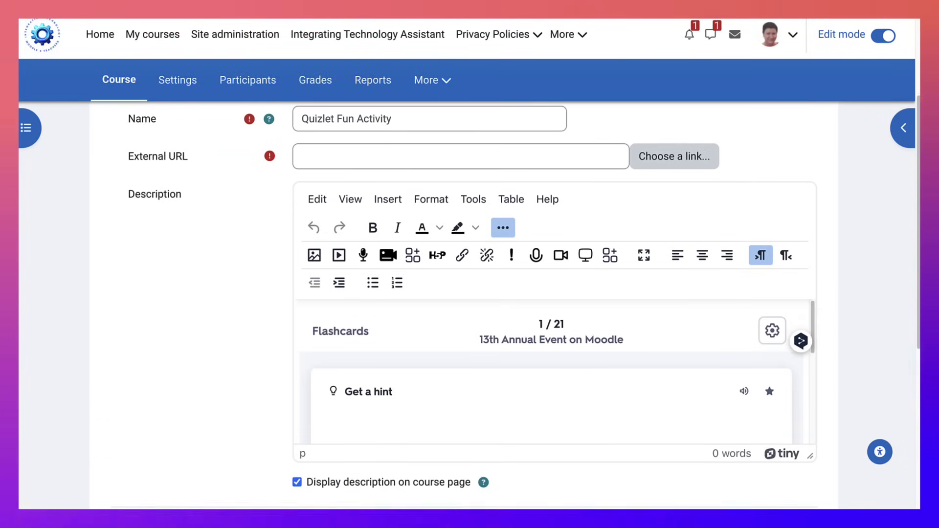
scroll(550, 381, down, 2)
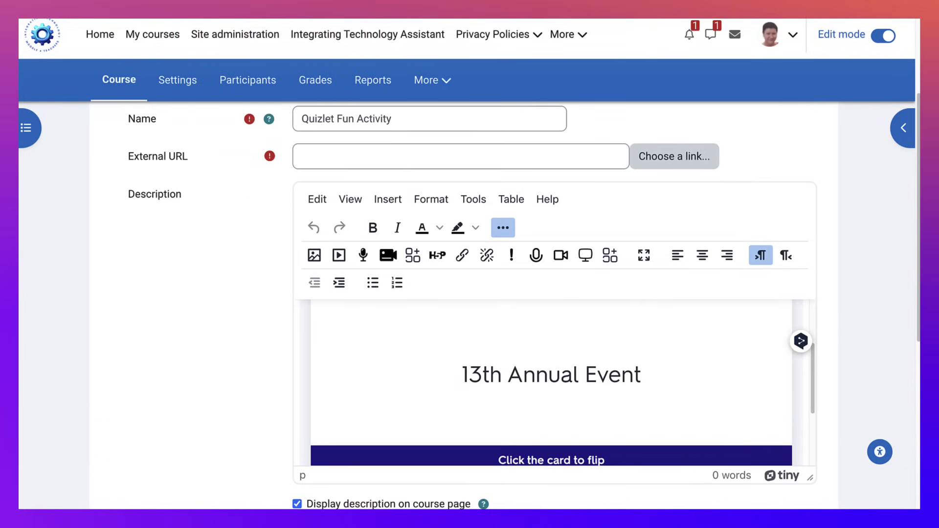
scroll(550, 220, up, 3)
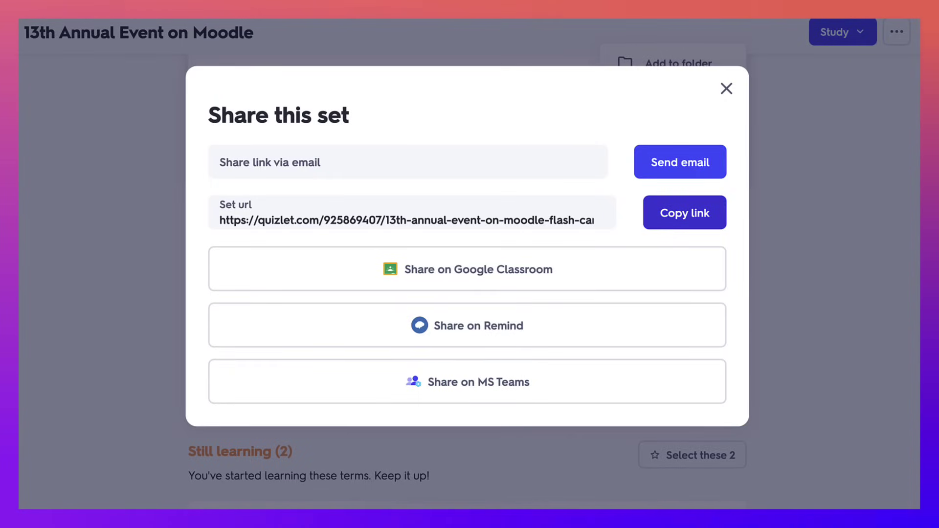
Paste the Quizlet set's share link into the activity's External URL field.
click(684, 212)
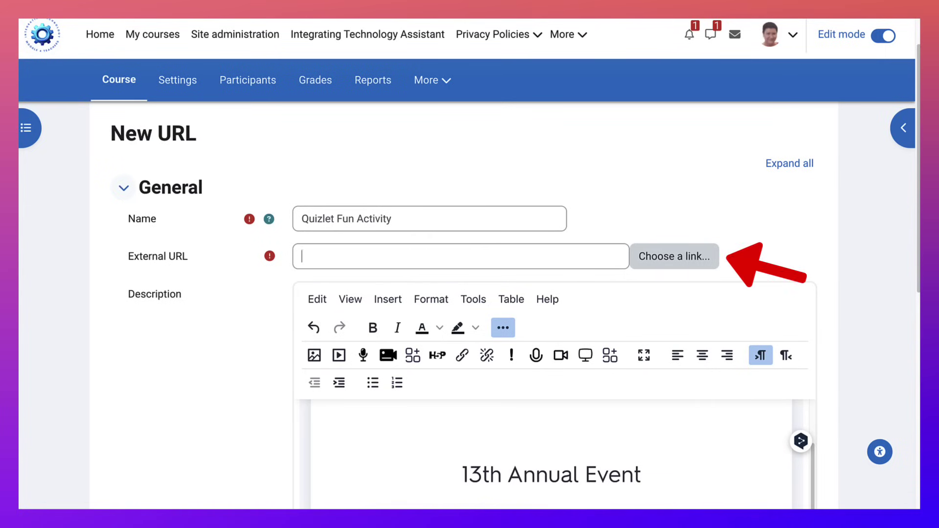
click(461, 256)
key(ctrl+v)
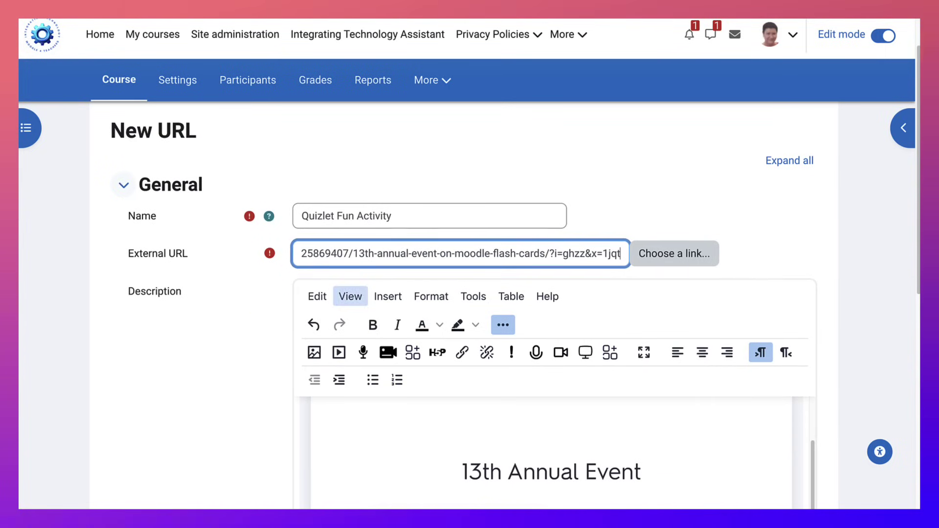
scroll(470, 294, down, 3)
scroll(469, 294, down, 3)
scroll(470, 293, down, 3)
scroll(469, 294, down, 3)
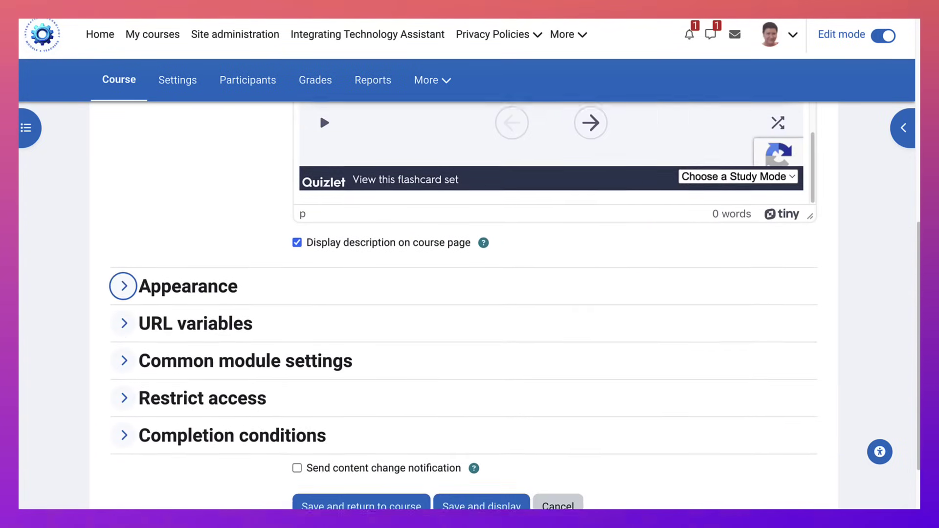
scroll(469, 294, down, 2)
scroll(470, 293, down, 2)
scroll(470, 293, down, 1)
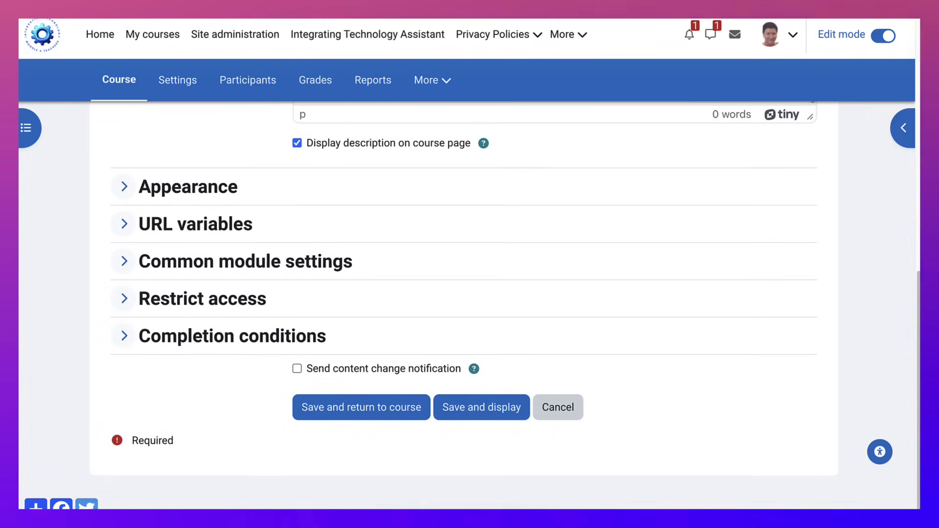
Add a 'View the activity' completion requirement, then save and return to the course.
key(shift+Tab)
key(shift+Tab)
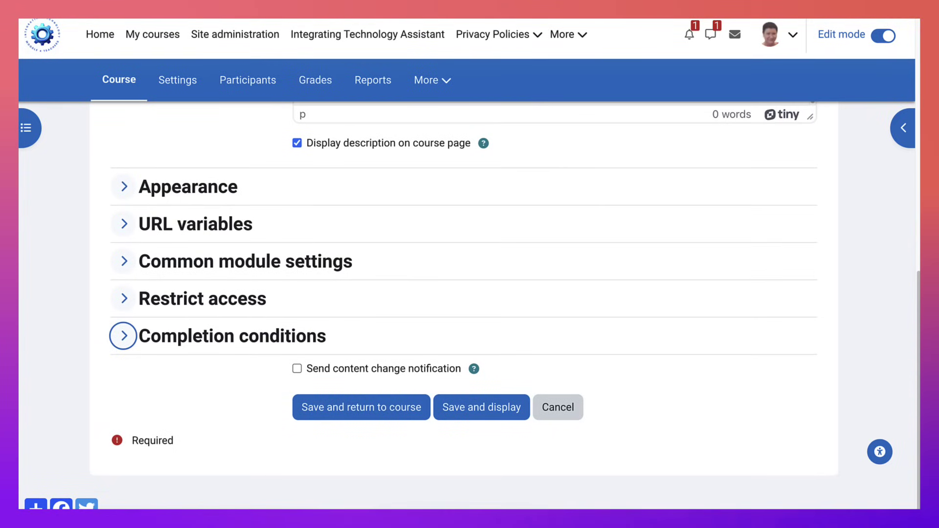
key(Return)
scroll(469, 294, down, 2)
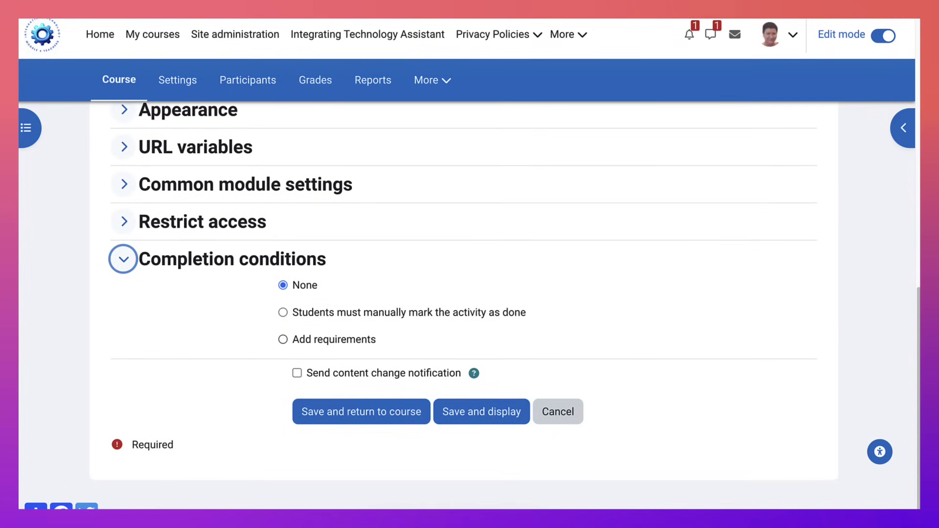
click(282, 340)
scroll(469, 294, down, 2)
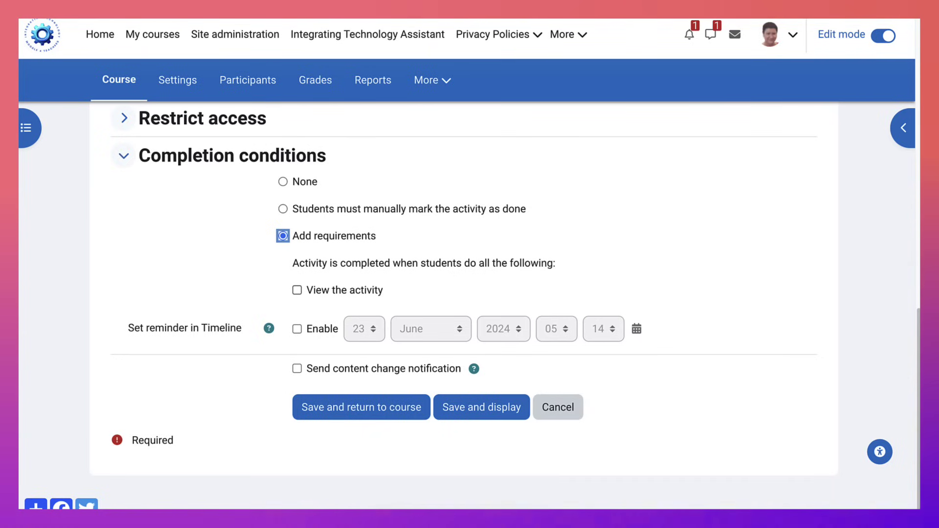
click(296, 290)
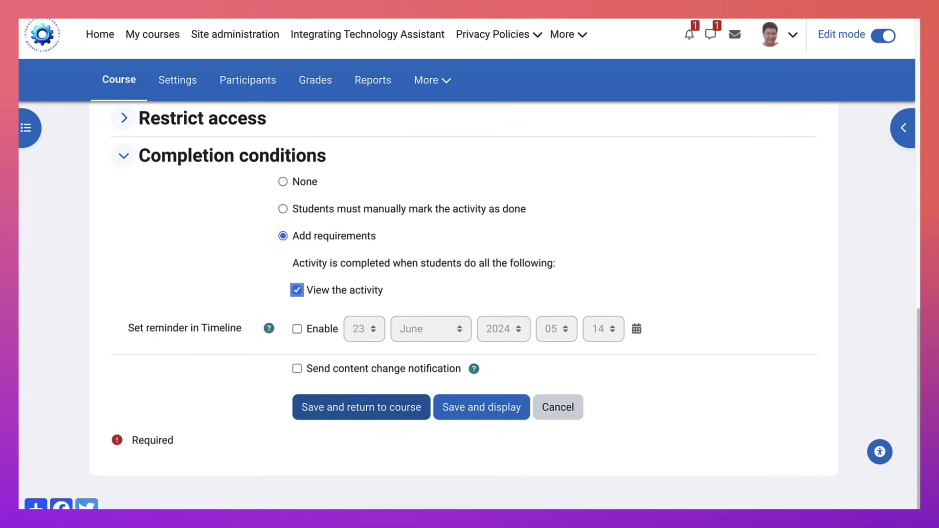
click(361, 408)
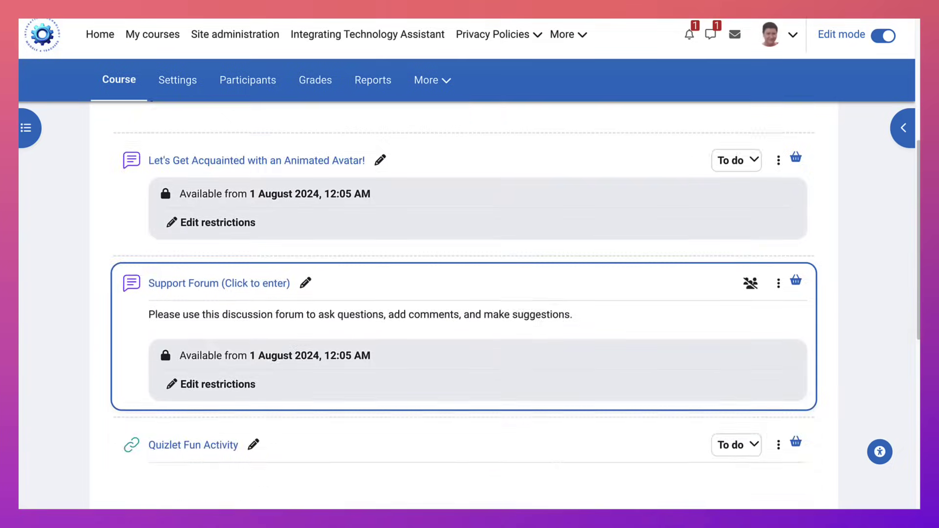
scroll(478, 294, down, 3)
scroll(478, 293, up, 1)
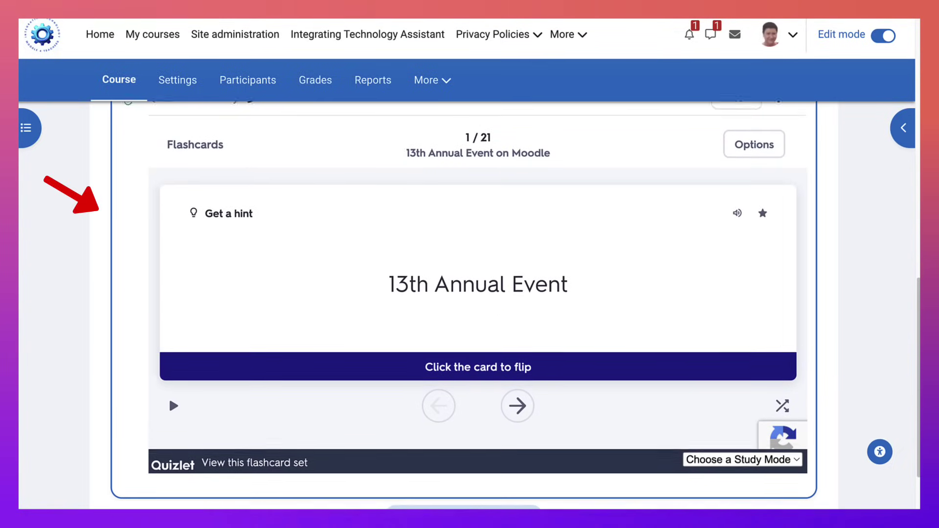
scroll(477, 294, up, 2)
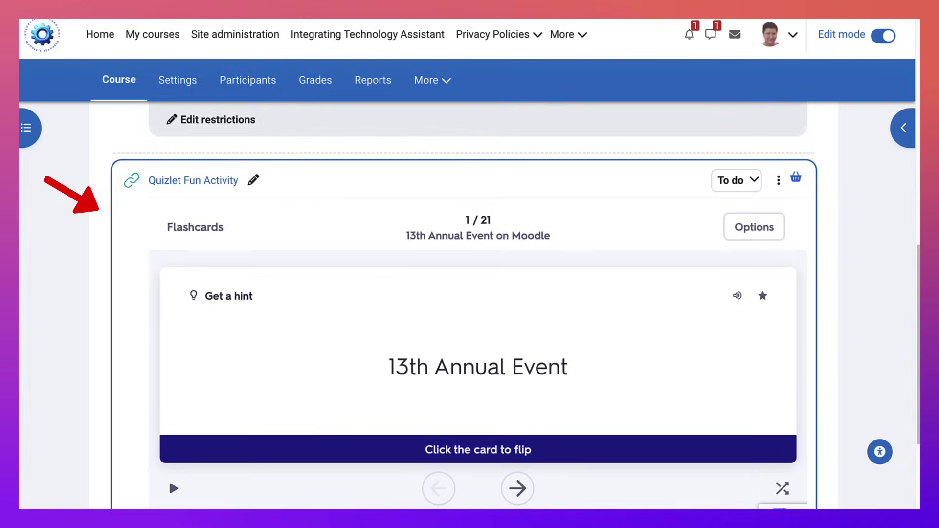
scroll(477, 294, down, 2)
scroll(477, 294, down, 1)
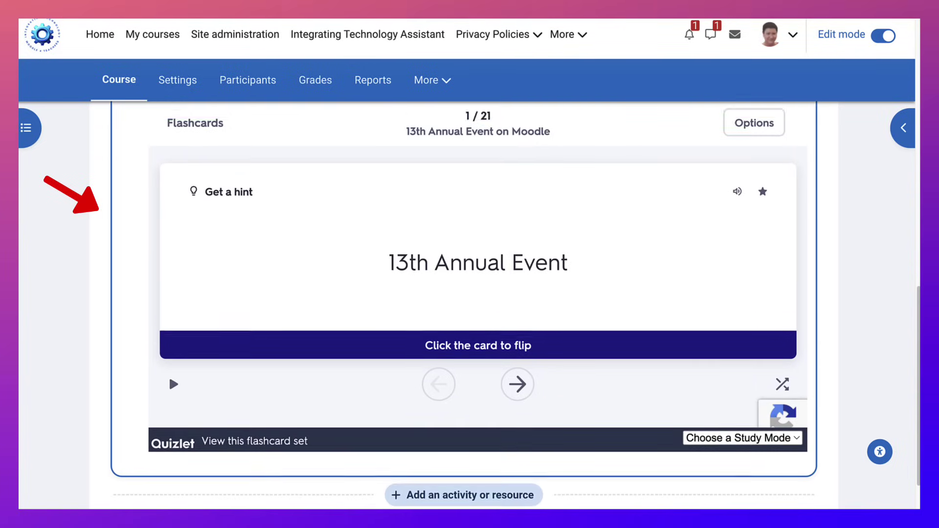
scroll(478, 294, up, 4)
scroll(477, 293, up, 1)
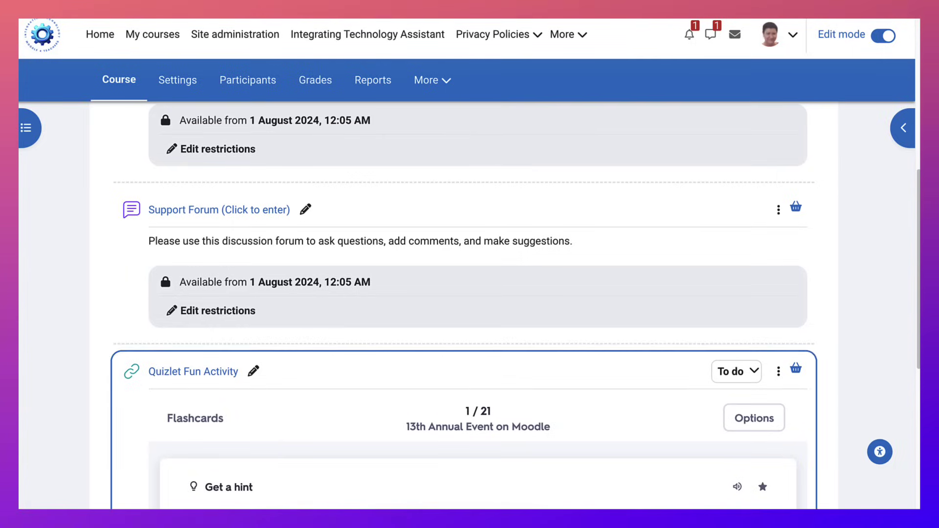
Move Quizlet Fun Activity up to sit above the Support Forum.
drag(470, 371, 469, 183)
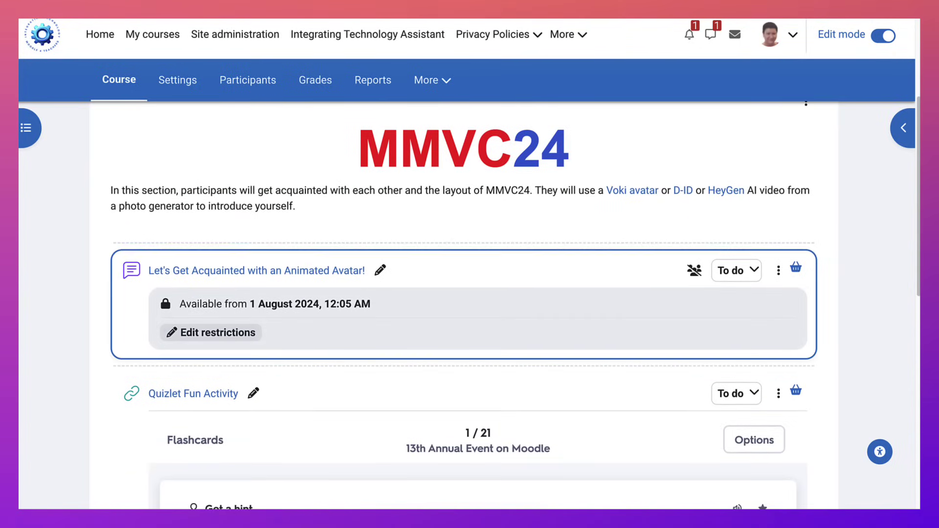
scroll(470, 293, down, 1)
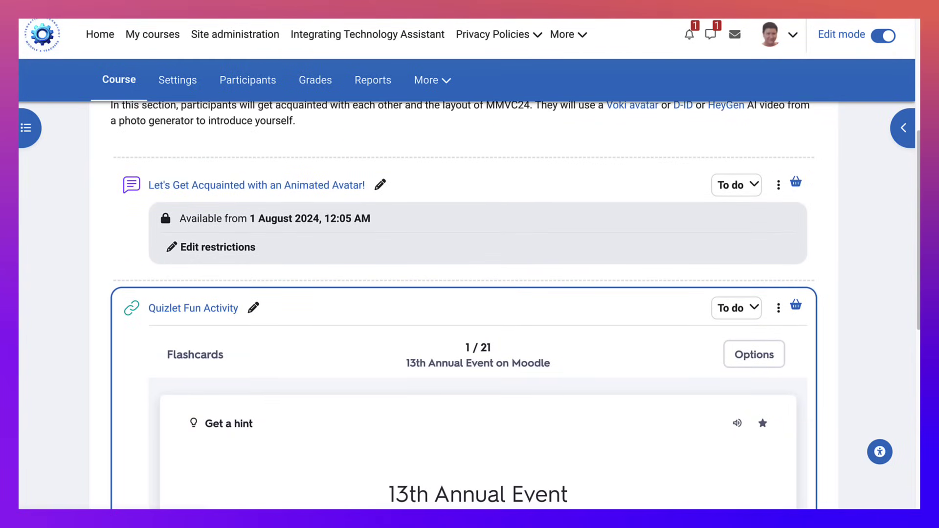
Append 'to Learn about the Conference Layout' to the Quizlet Fun Activity title.
click(254, 308)
key(End)
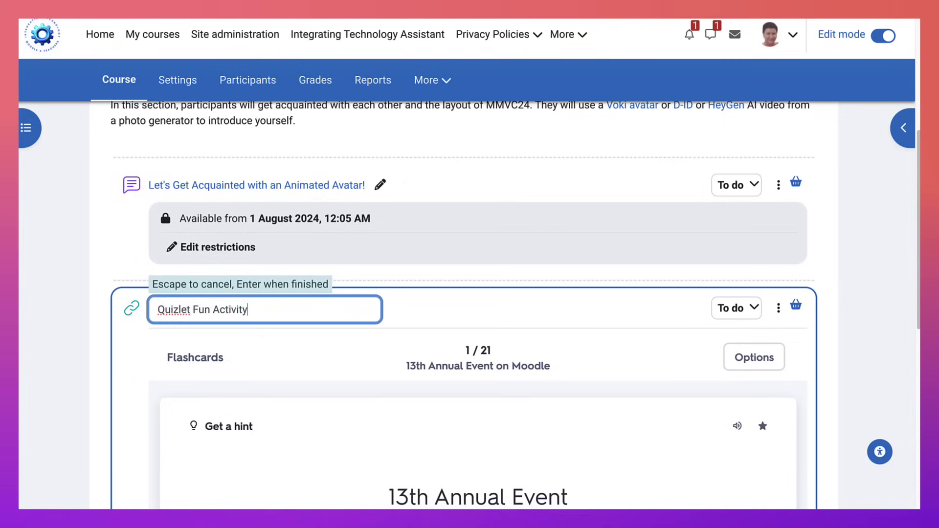
text( to Learn about the)
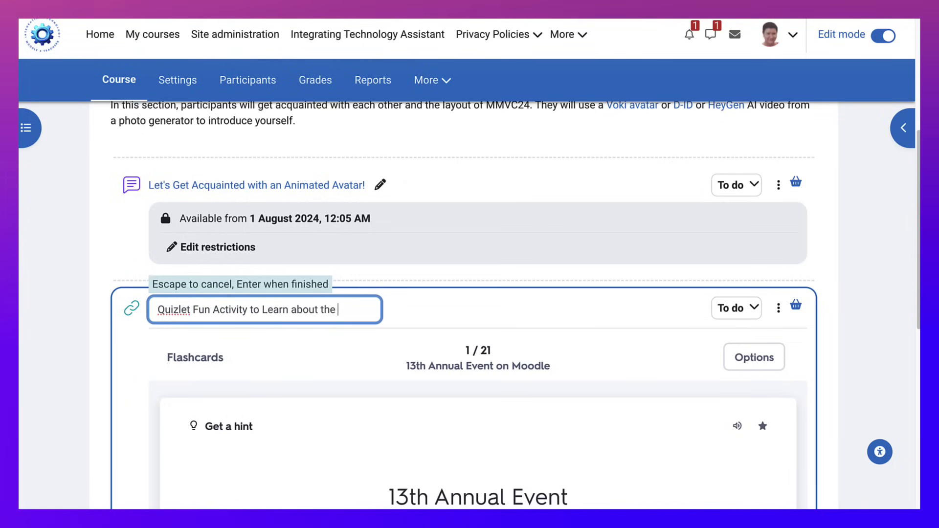
text(C)
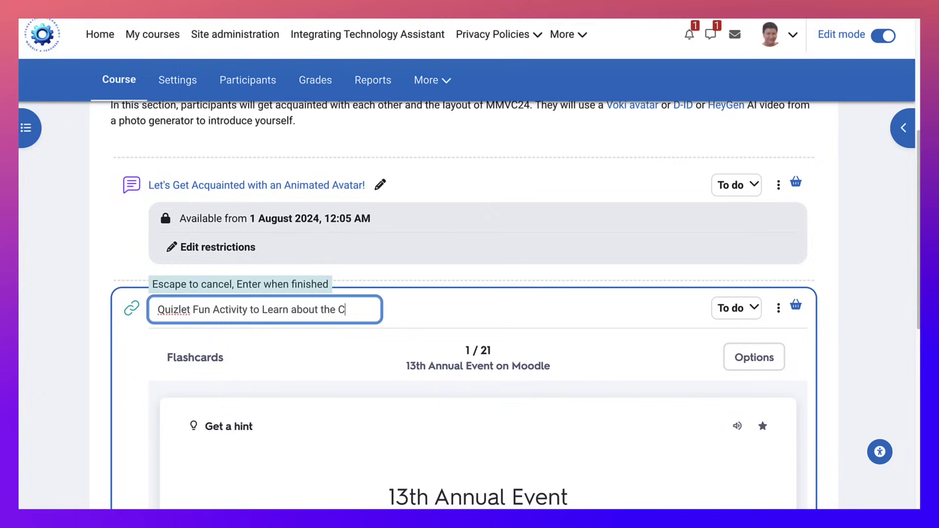
text(onfere)
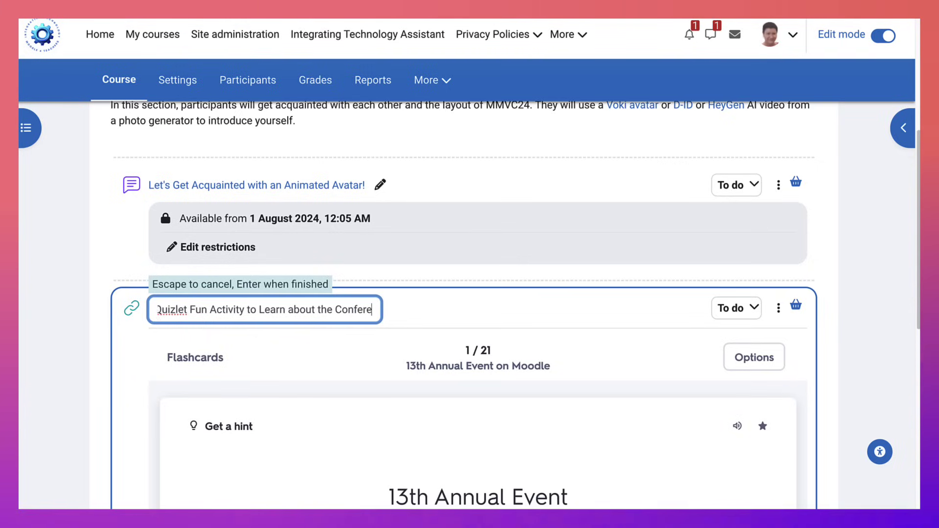
text(nce Layout)
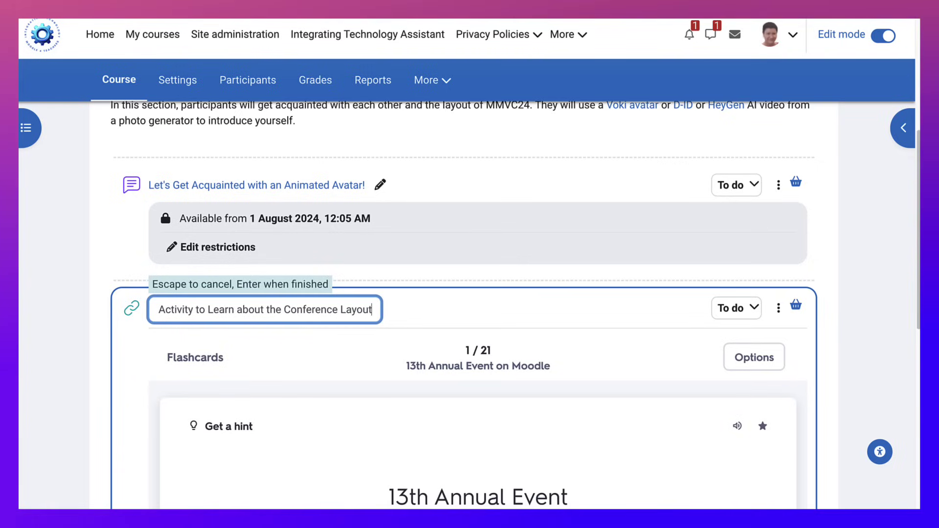
key(Return)
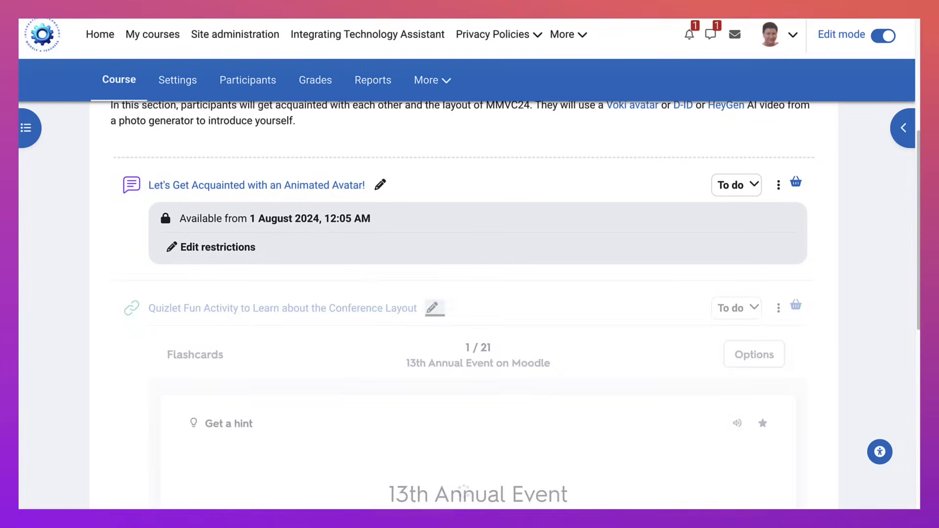
scroll(469, 330, down, 3)
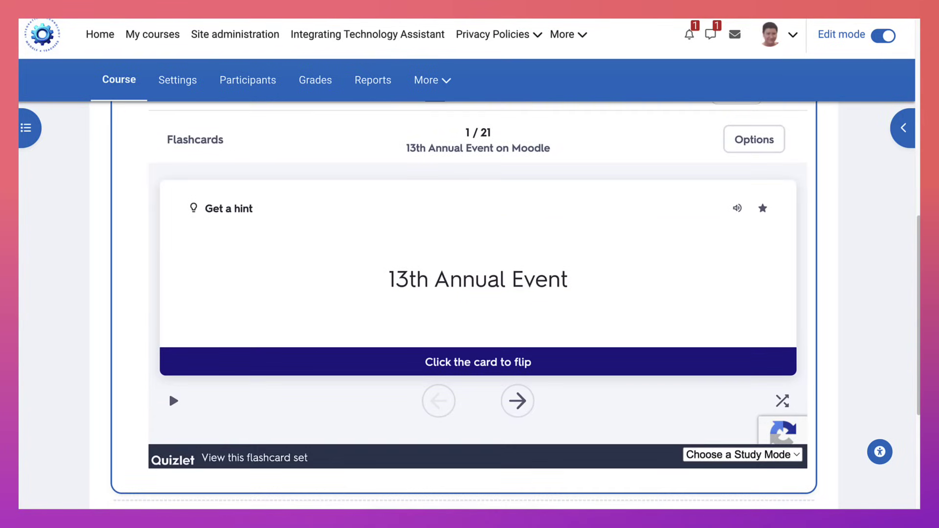
scroll(470, 294, up, 3)
scroll(469, 294, up, 2)
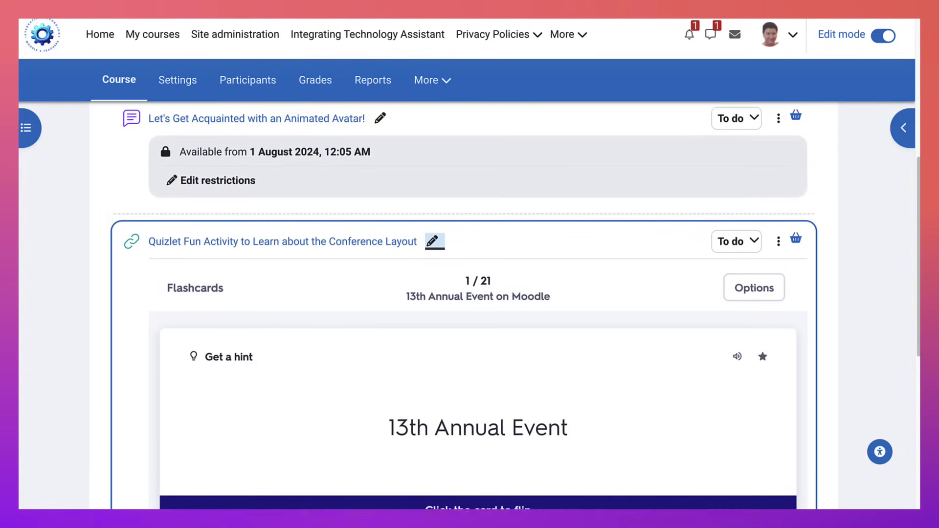
scroll(470, 293, down, 2)
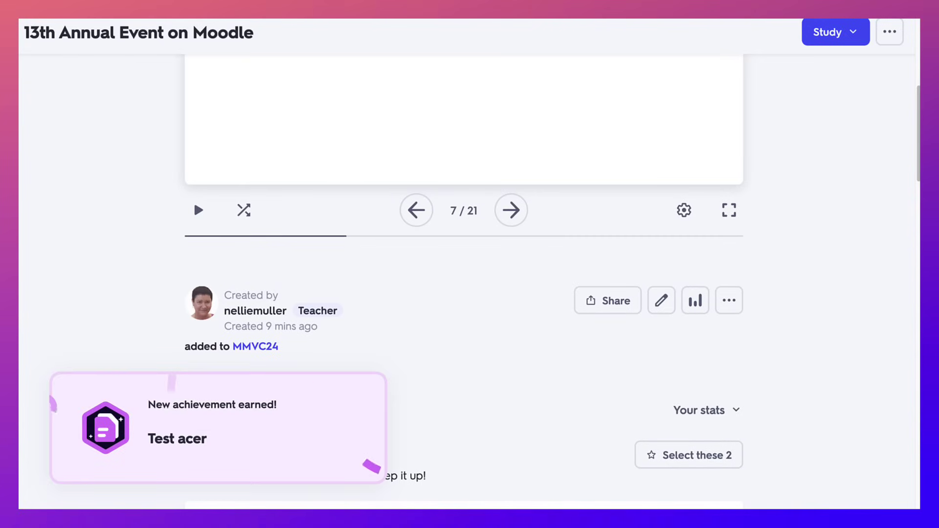
scroll(469, 264, up, 8)
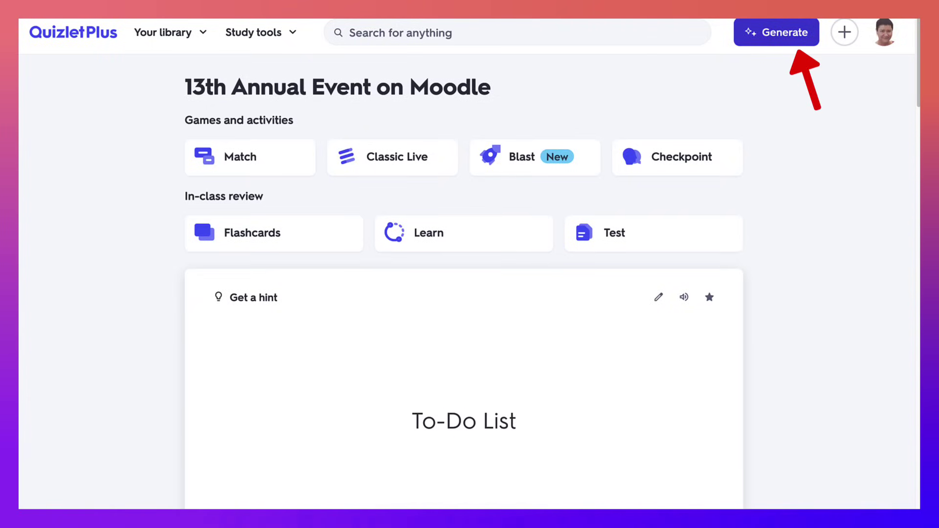
On the Quizlet set page, try the Generate tool and the + create menu.
click(776, 32)
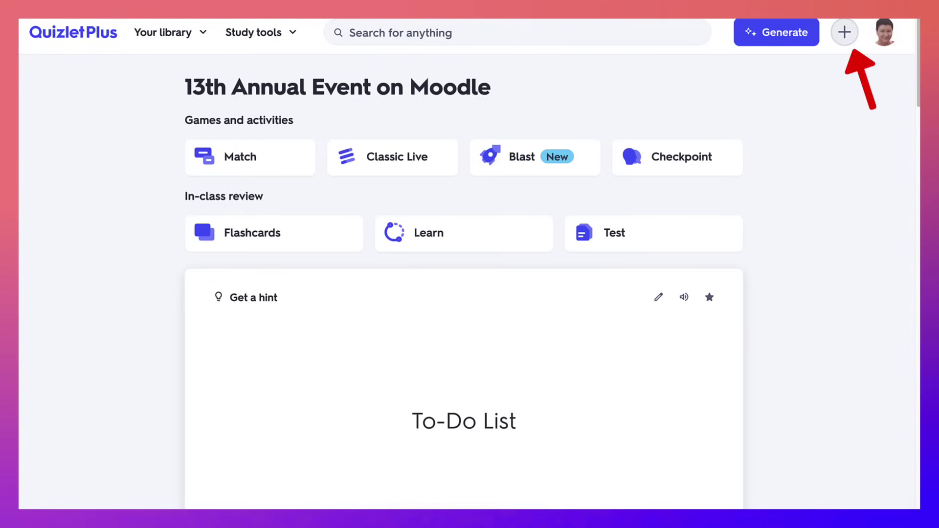
click(843, 32)
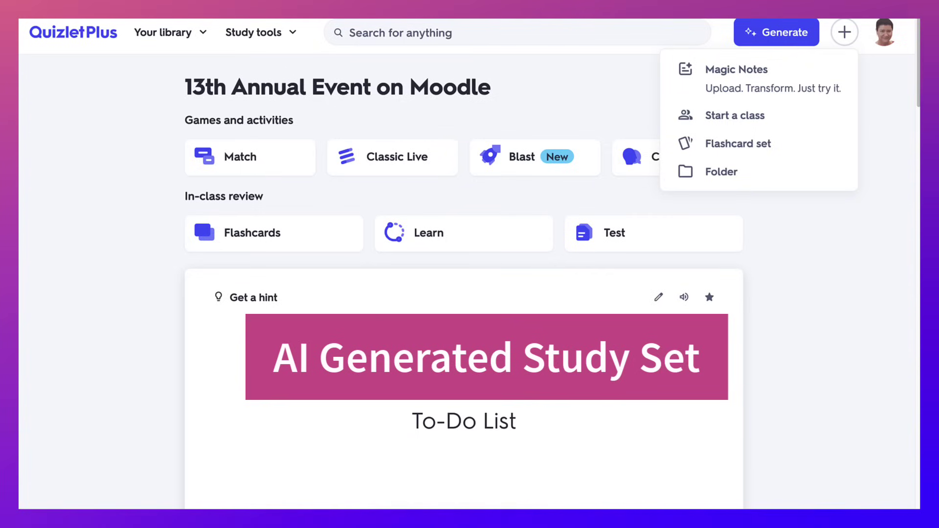
scroll(470, 293, down, 1)
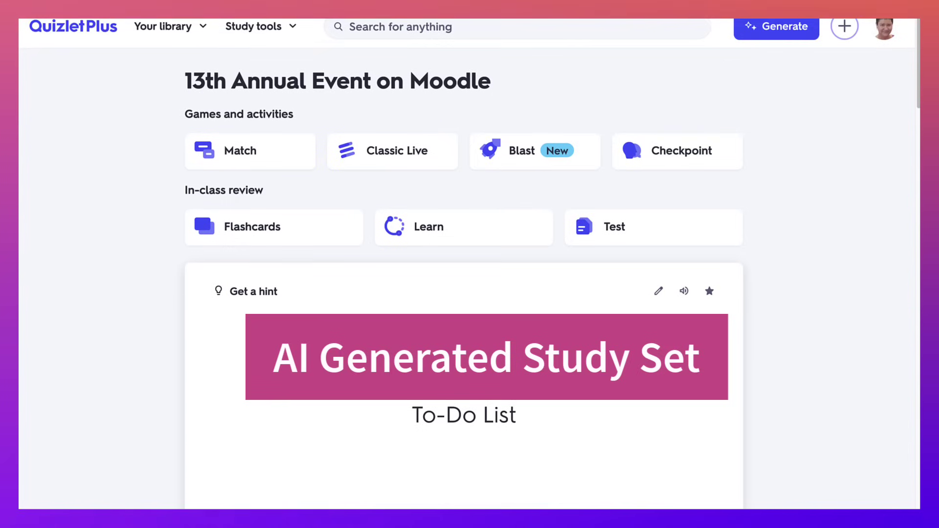